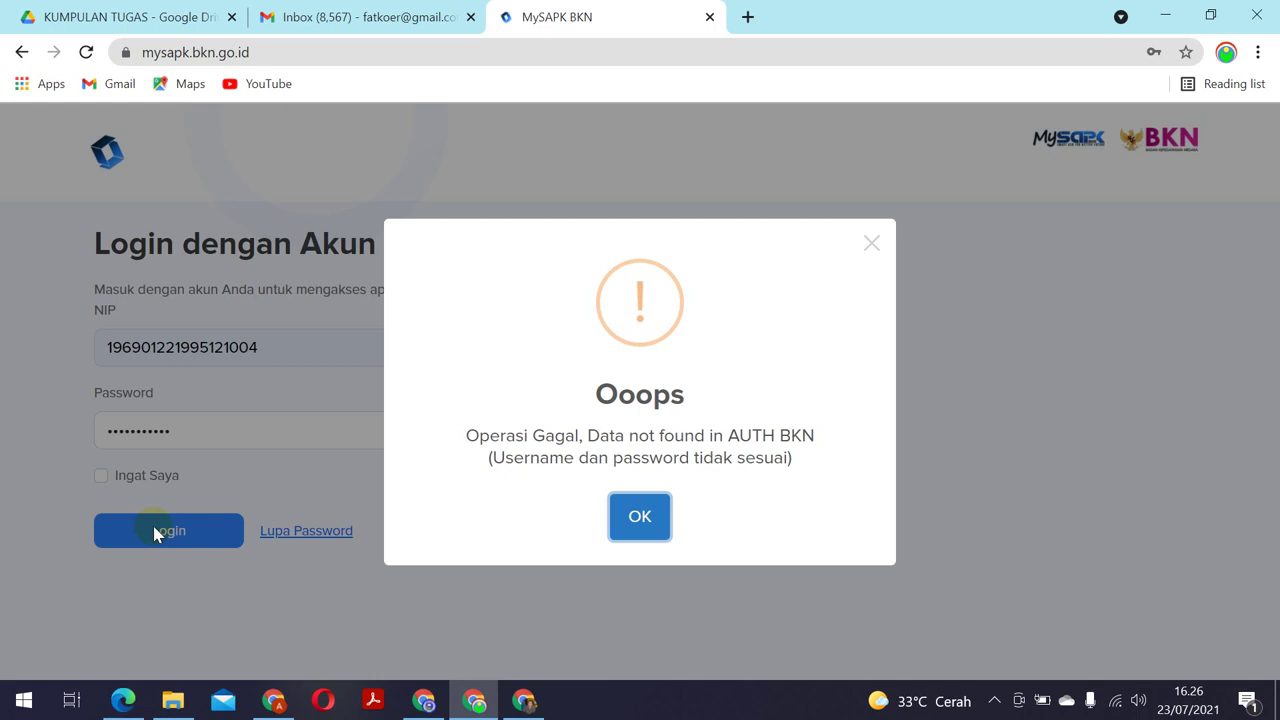
Dismiss the failed-login message and request a password reset using the saved NIP and account e-mail.
{"action": "left_click", "coordinate": [630, 525]}
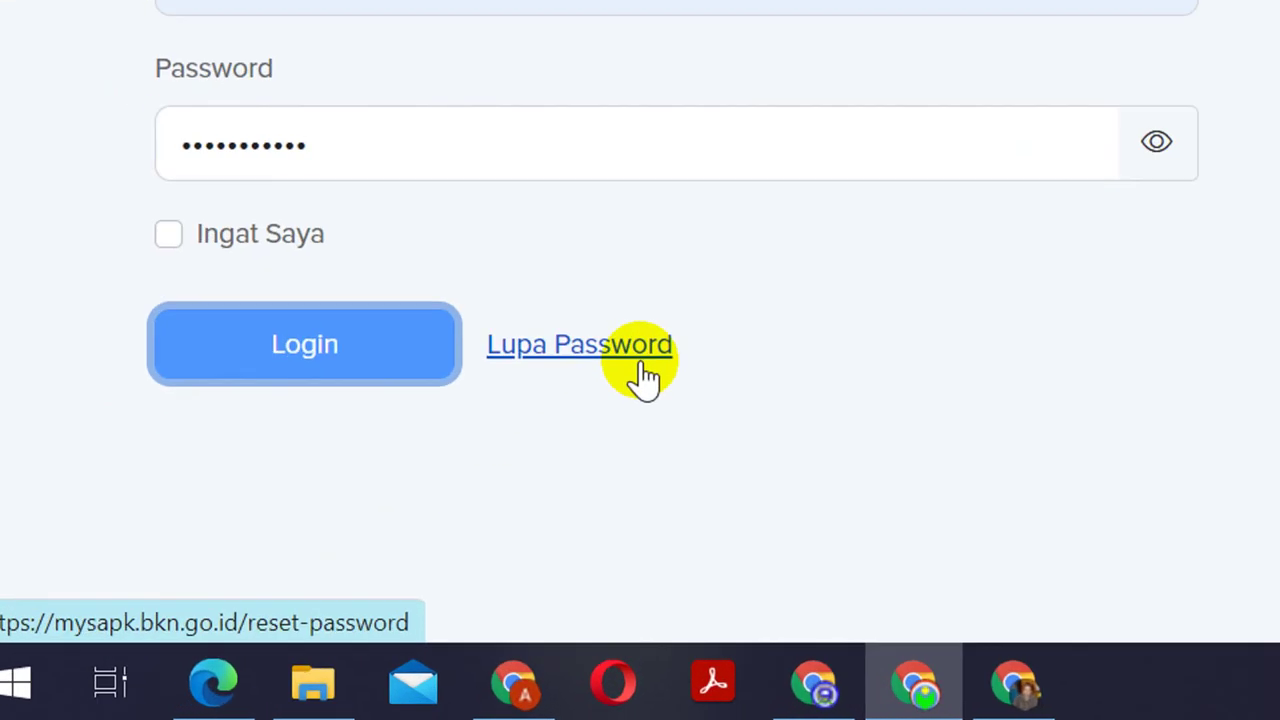
{"action": "left_click", "coordinate": [641, 360]}
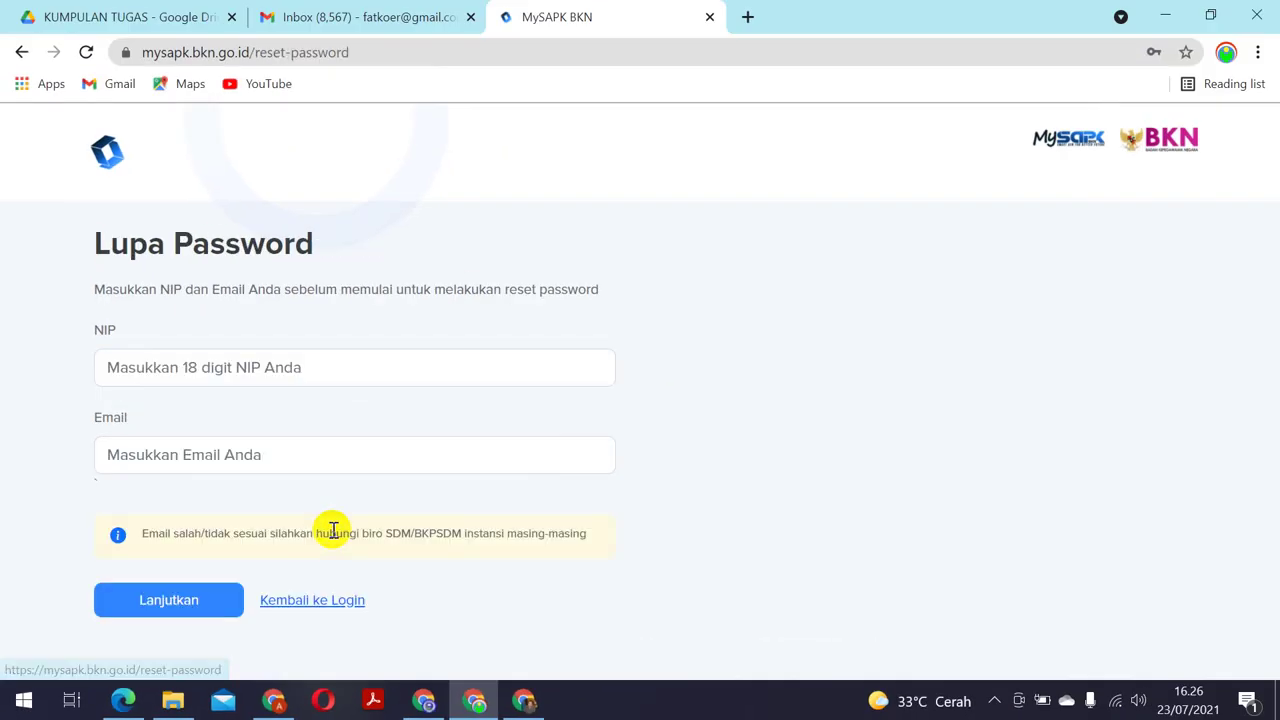
{"action": "left_click", "coordinate": [275, 370]}
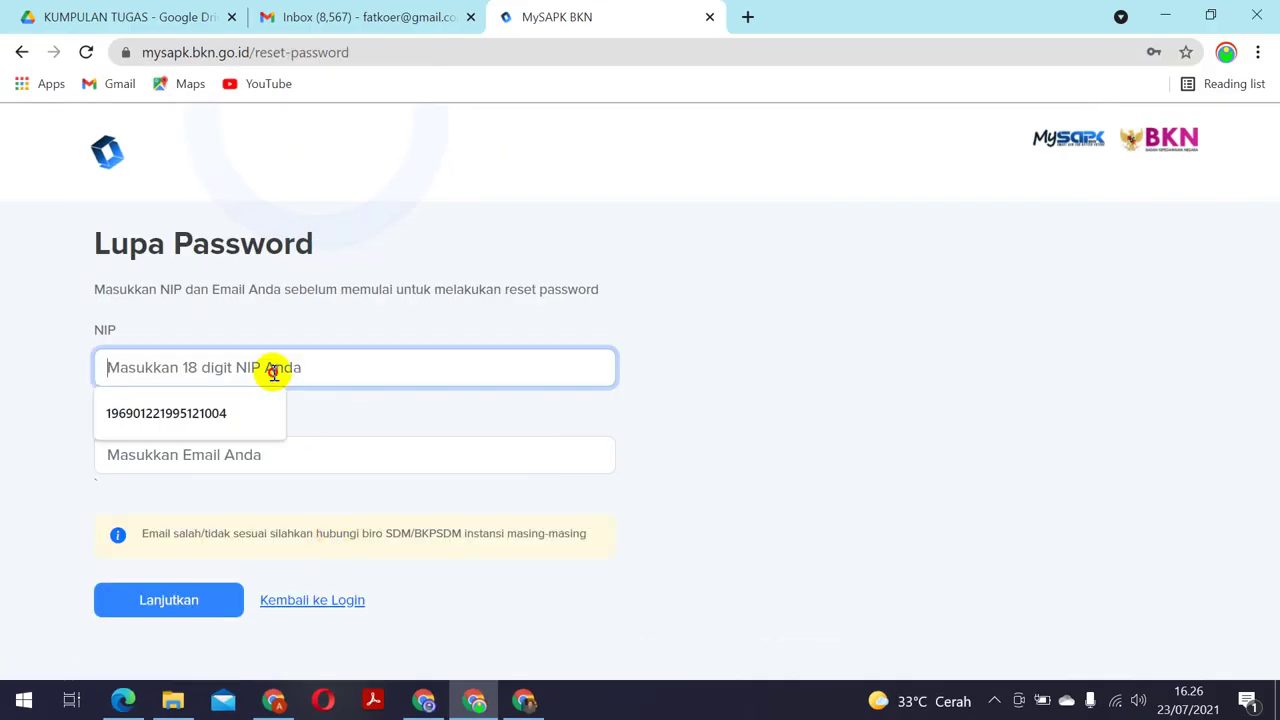
{"action": "left_click", "coordinate": [235, 410]}
{"action": "left_click", "coordinate": [228, 457]}
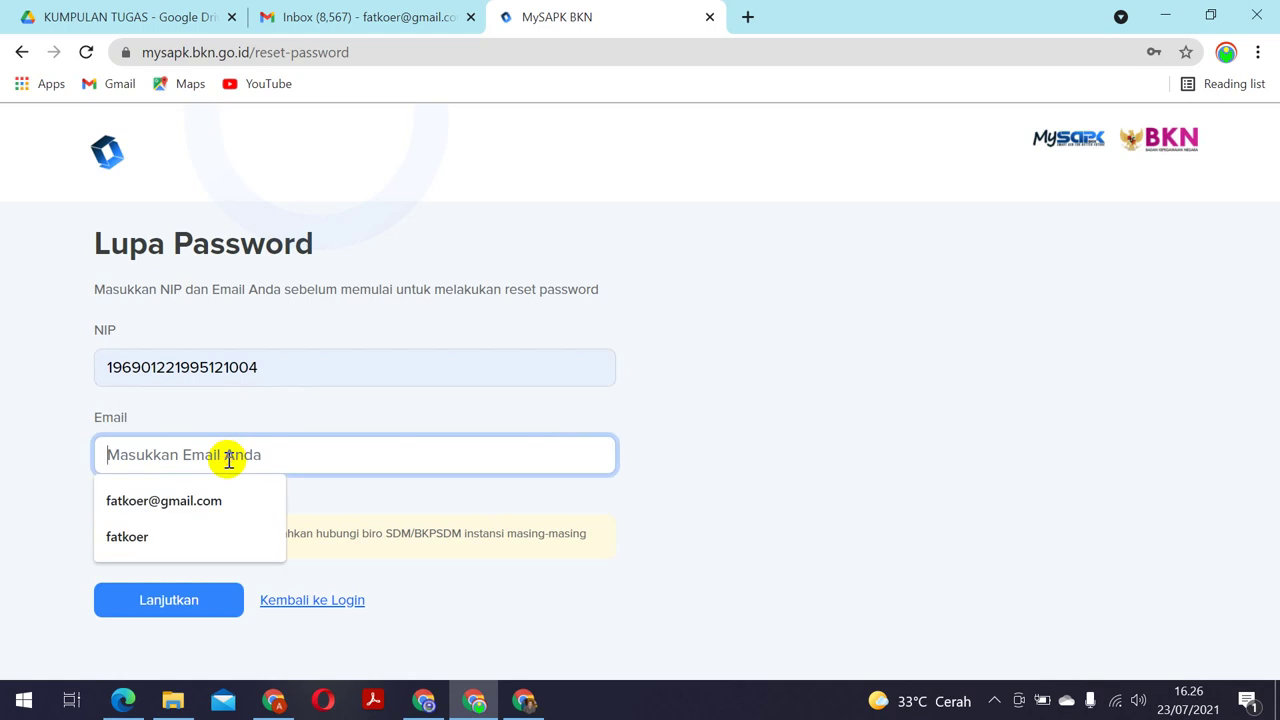
{"action": "left_click", "coordinate": [185, 500]}
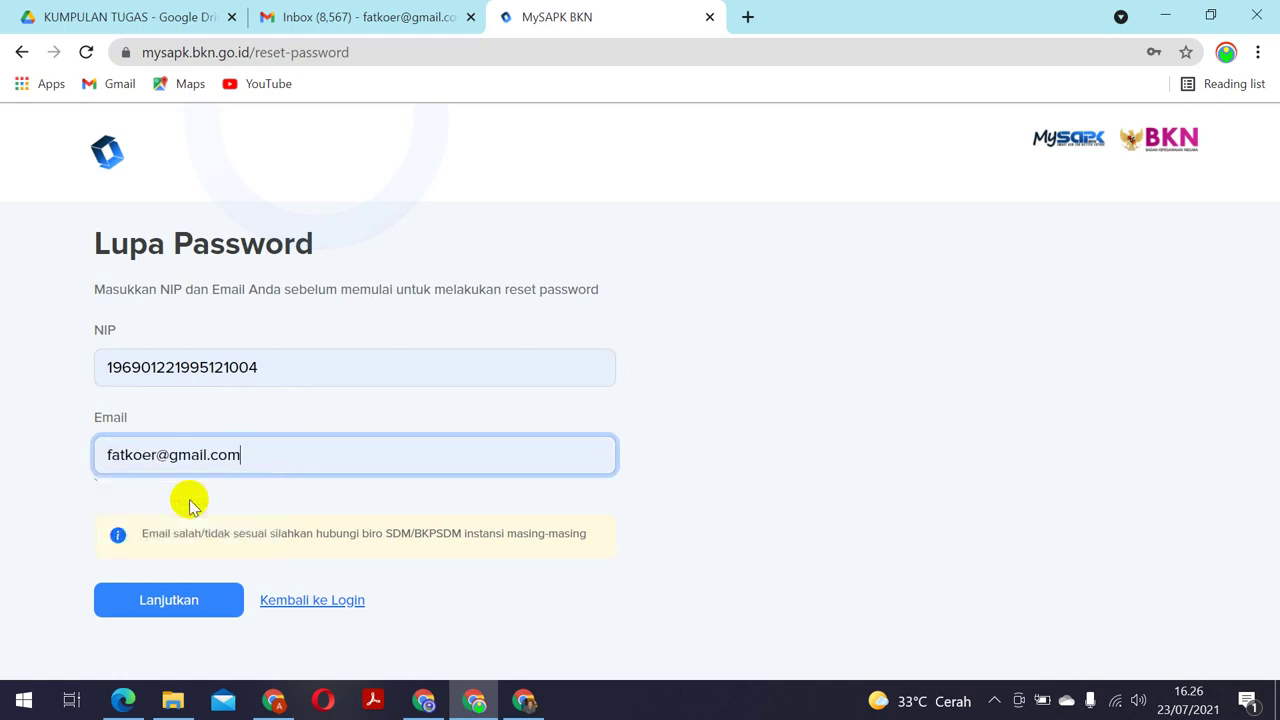
{"action": "left_click", "coordinate": [170, 601]}
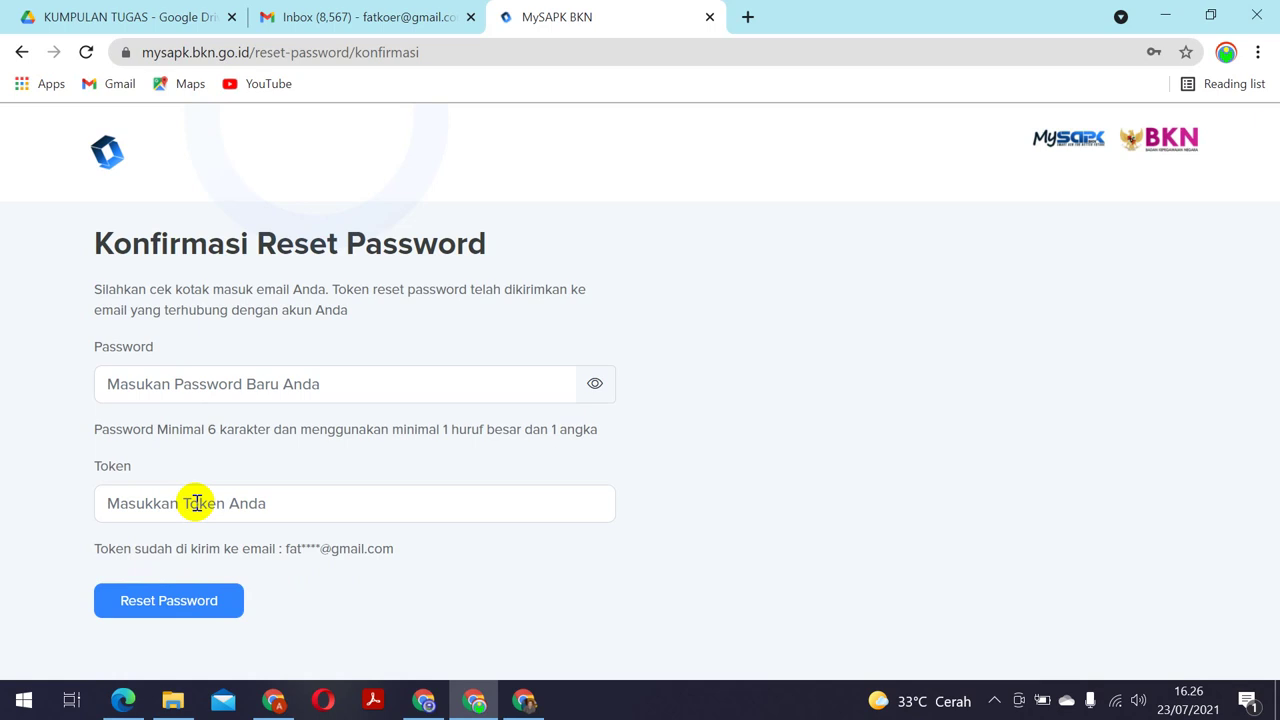
{"action": "left_click", "coordinate": [338, 20]}
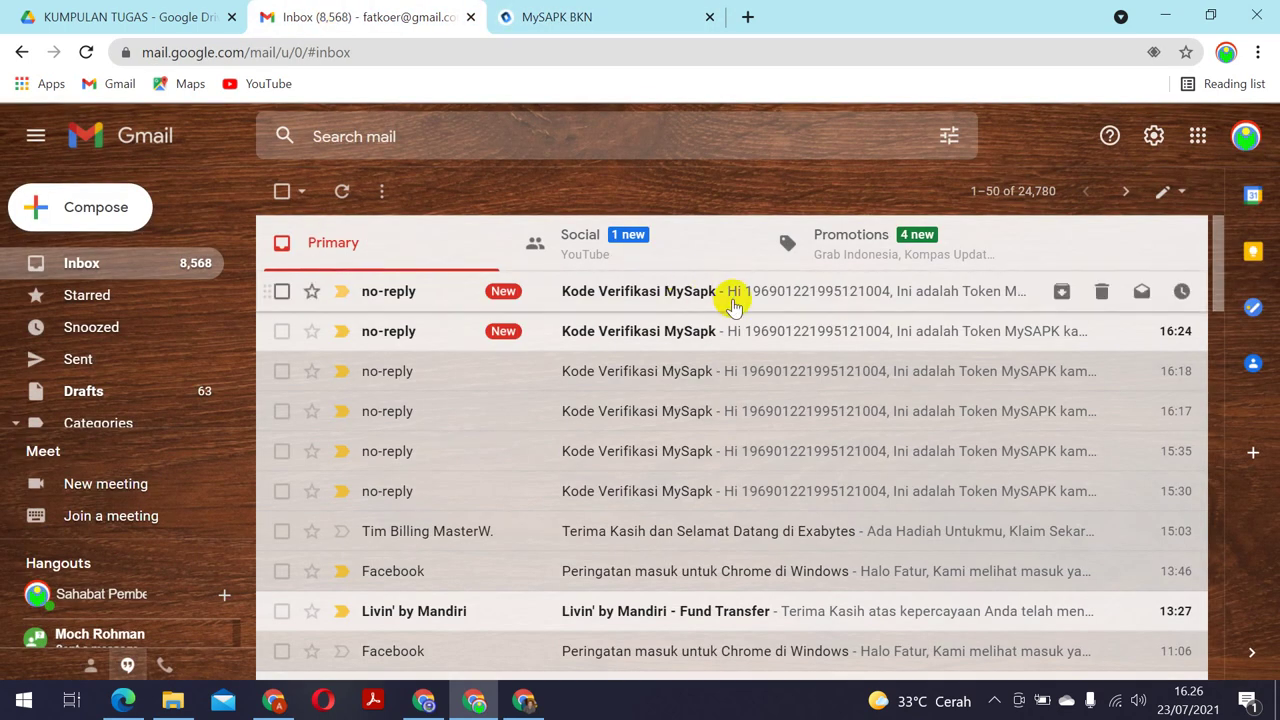
Open the newest 'Kode Verifikasi MySapk' email, select its reset token, and return to MySAPK.
{"action": "left_click", "coordinate": [735, 300]}
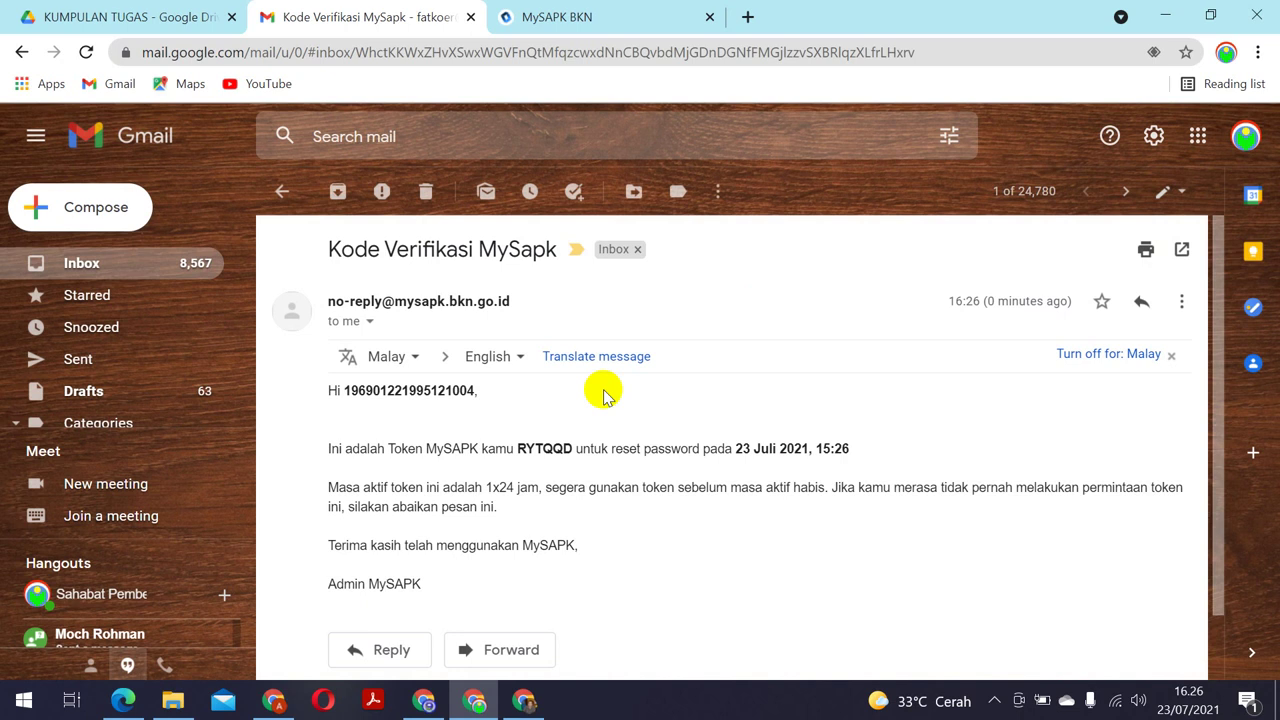
{"action": "left_click", "coordinate": [283, 196]}
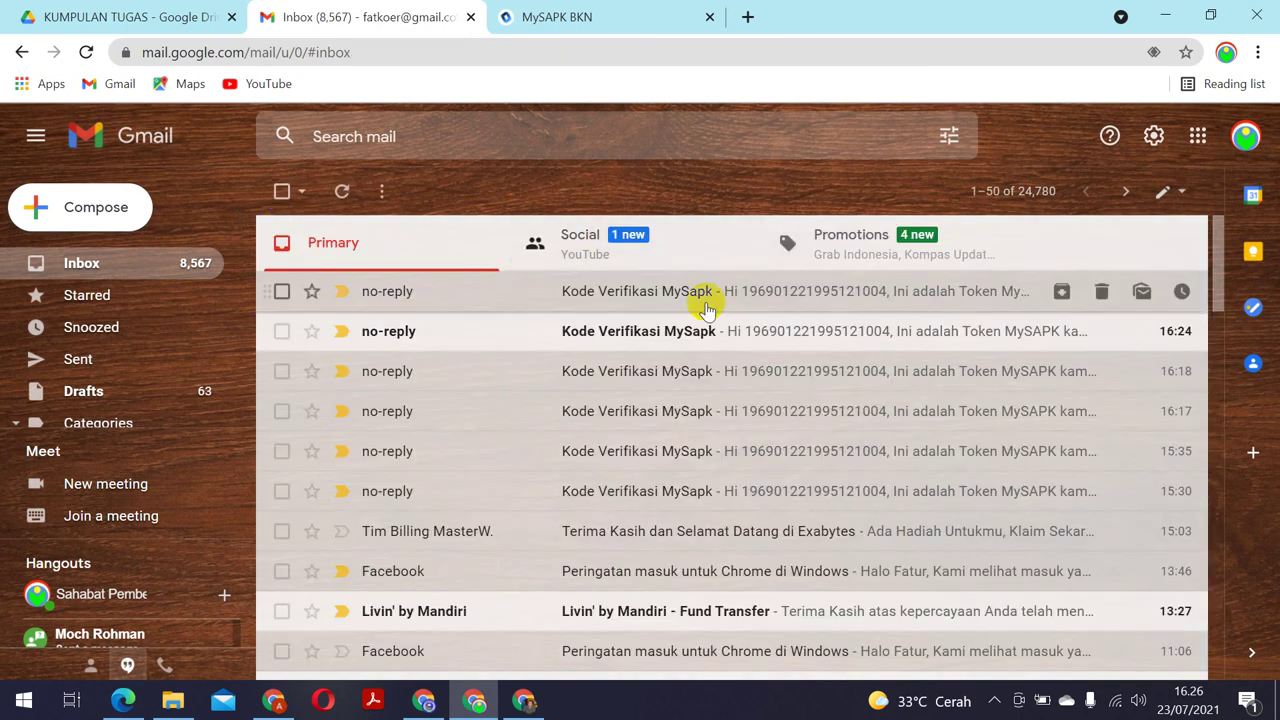
{"action": "left_click", "coordinate": [734, 291]}
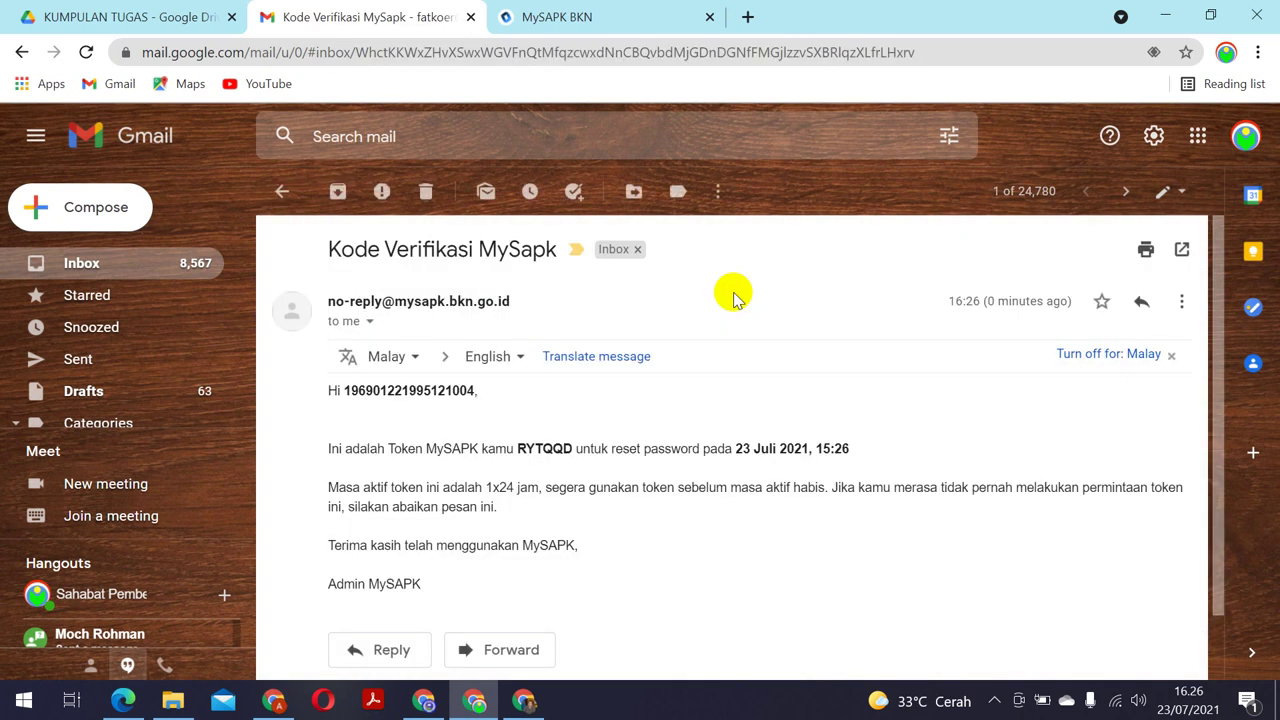
{"action": "double_click", "coordinate": [533, 450]}
{"action": "key", "text": "ctrl+c"}
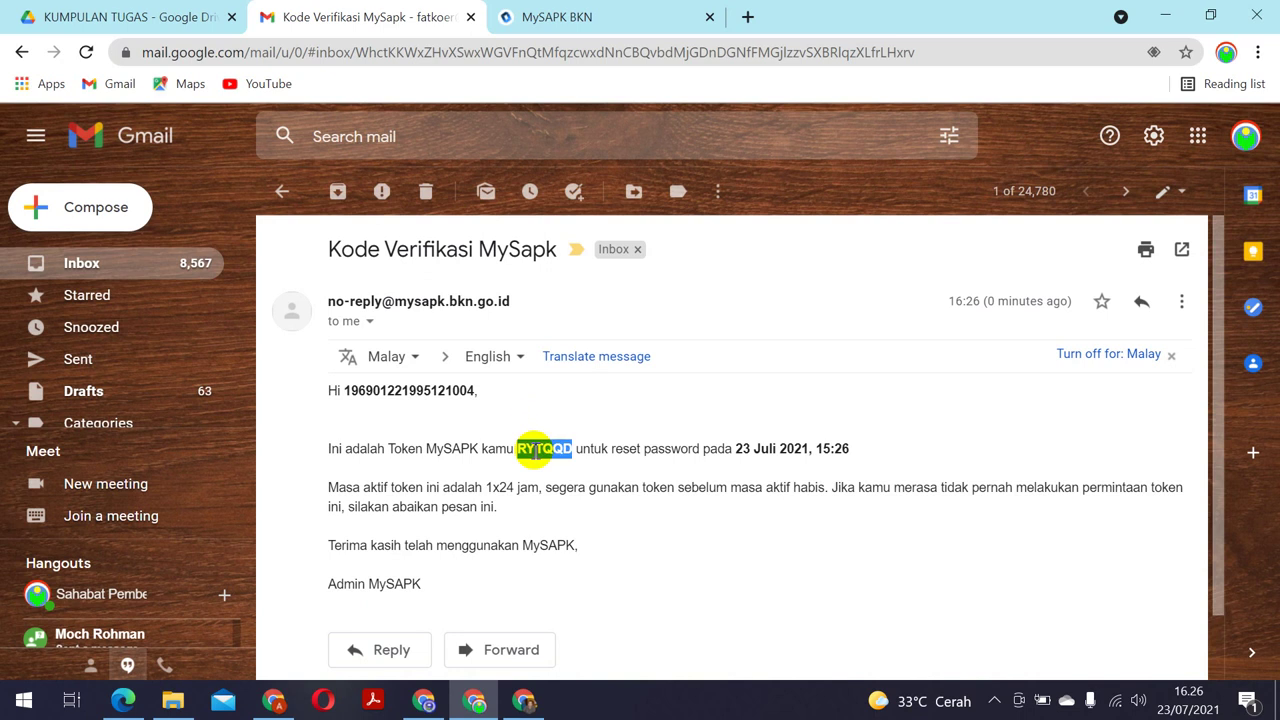
{"action": "left_click", "coordinate": [552, 17]}
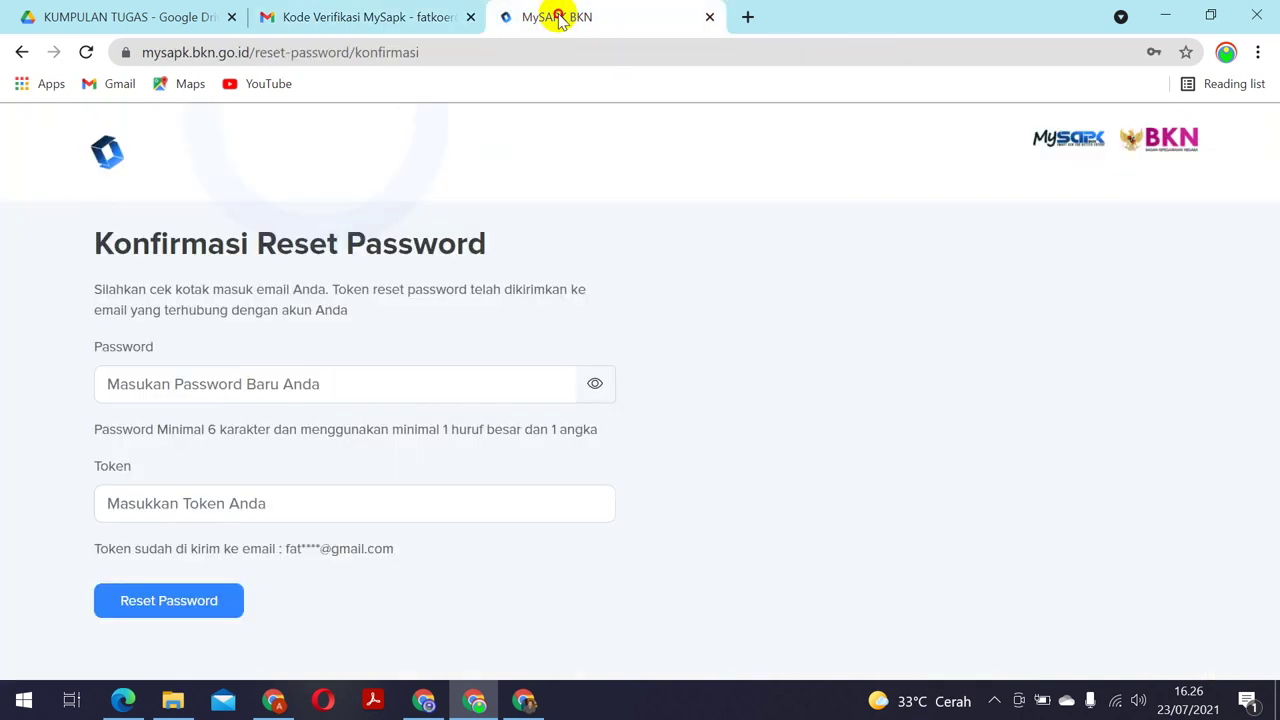
Paste the emailed reset token into the Token field.
{"action": "left_click", "coordinate": [273, 491]}
{"action": "key", "text": "ctrl+v"}
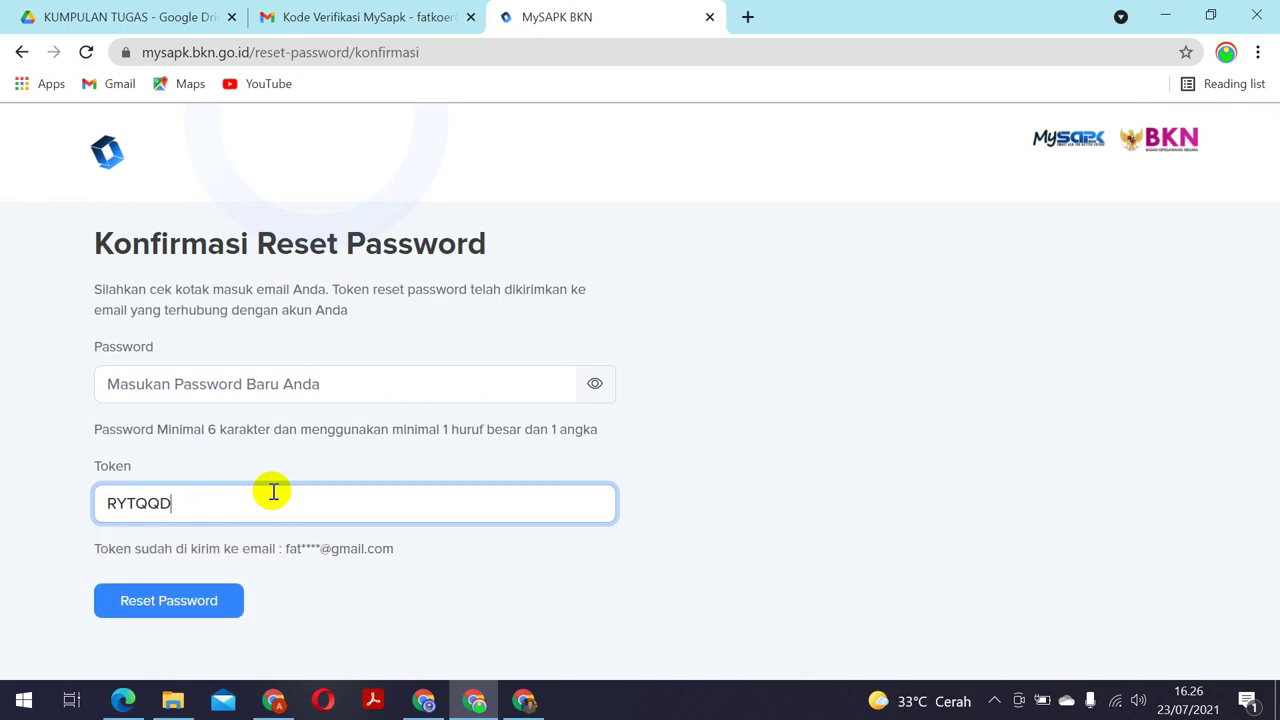
{"action": "left_click", "coordinate": [270, 383]}
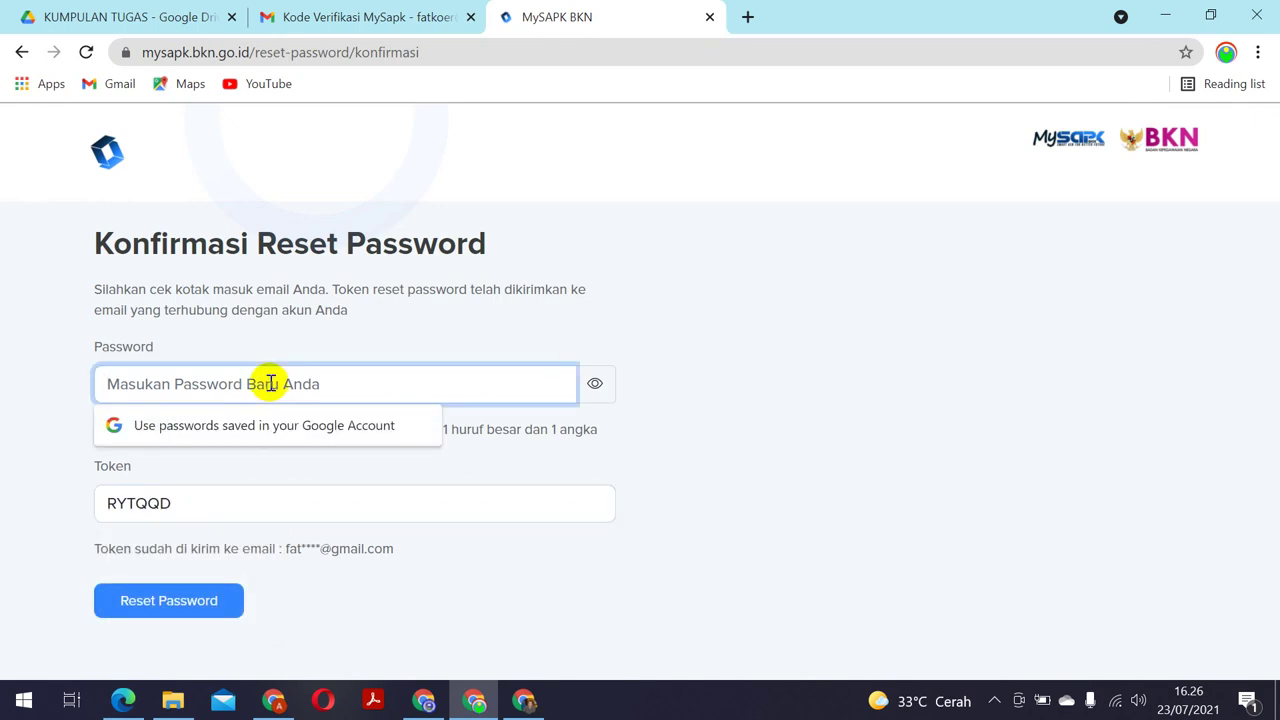
{"action": "left_click", "coordinate": [580, 452]}
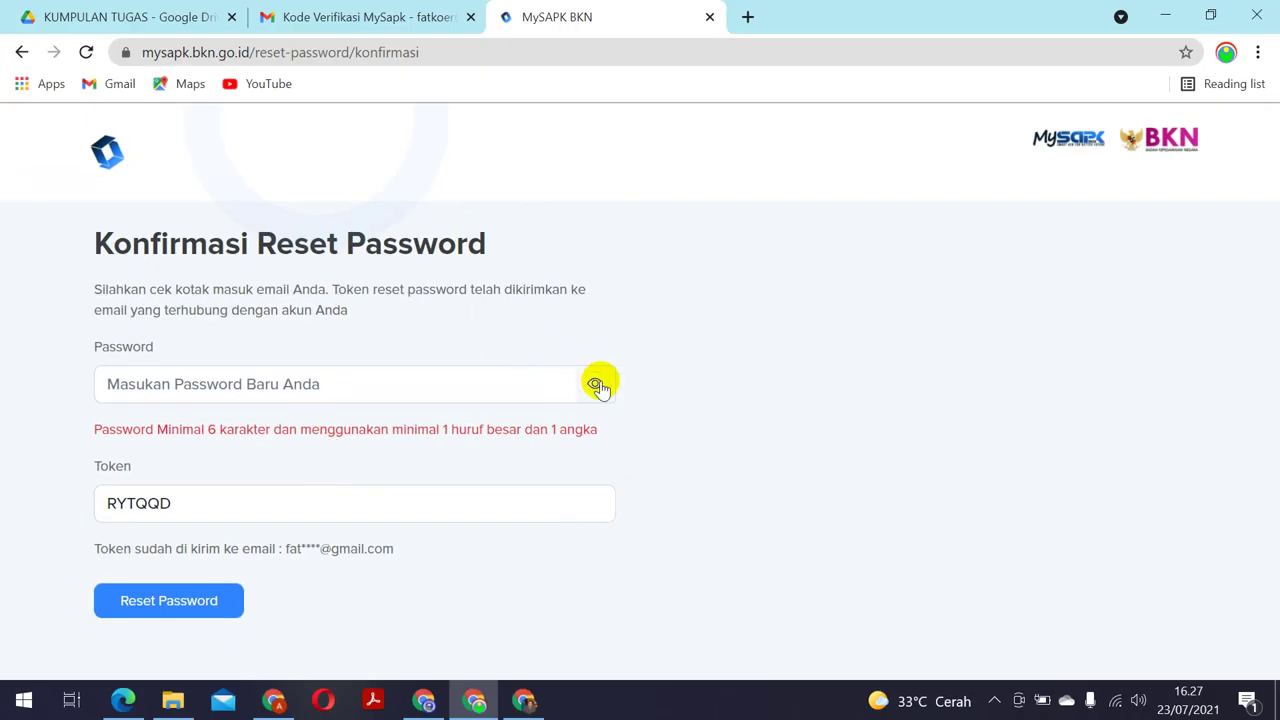
Enter a new password with a capital letter and digits, shown as plain text.
{"action": "left_click", "coordinate": [443, 381]}
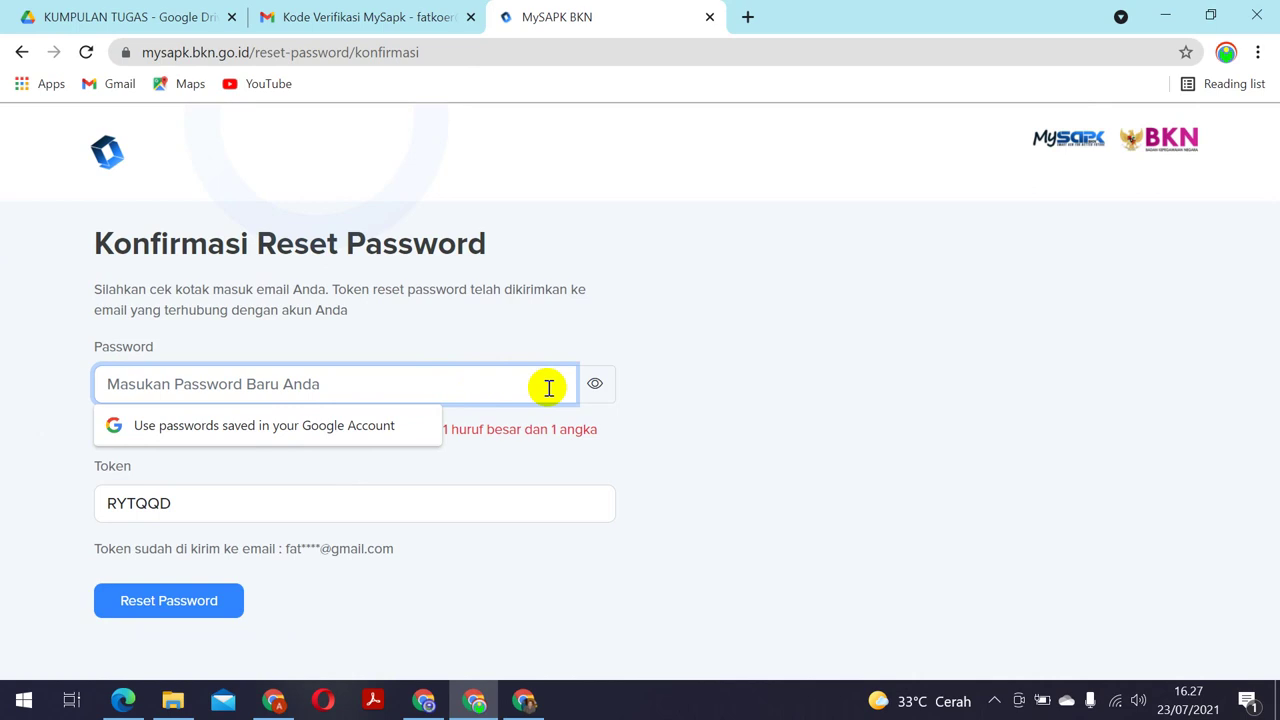
{"action": "left_click", "coordinate": [595, 386]}
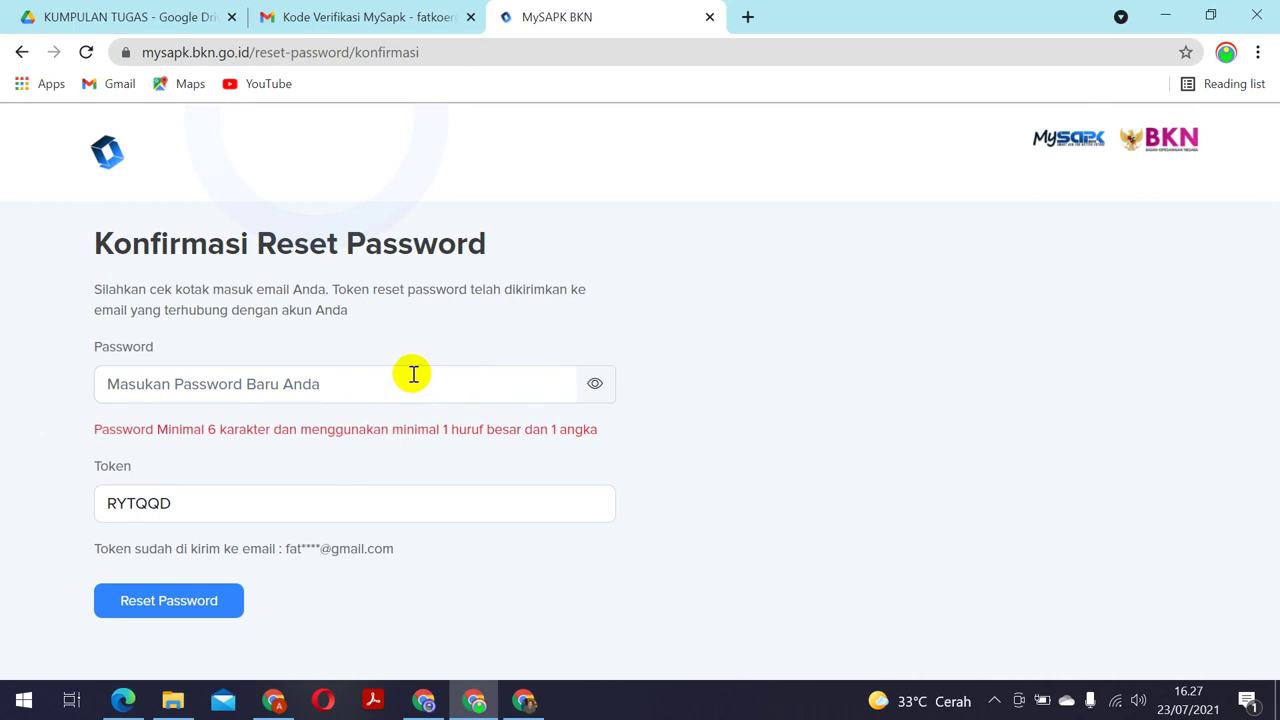
{"action": "left_click", "coordinate": [413, 374]}
{"action": "type", "text": "•"}
{"action": "left_click", "coordinate": [595, 386]}
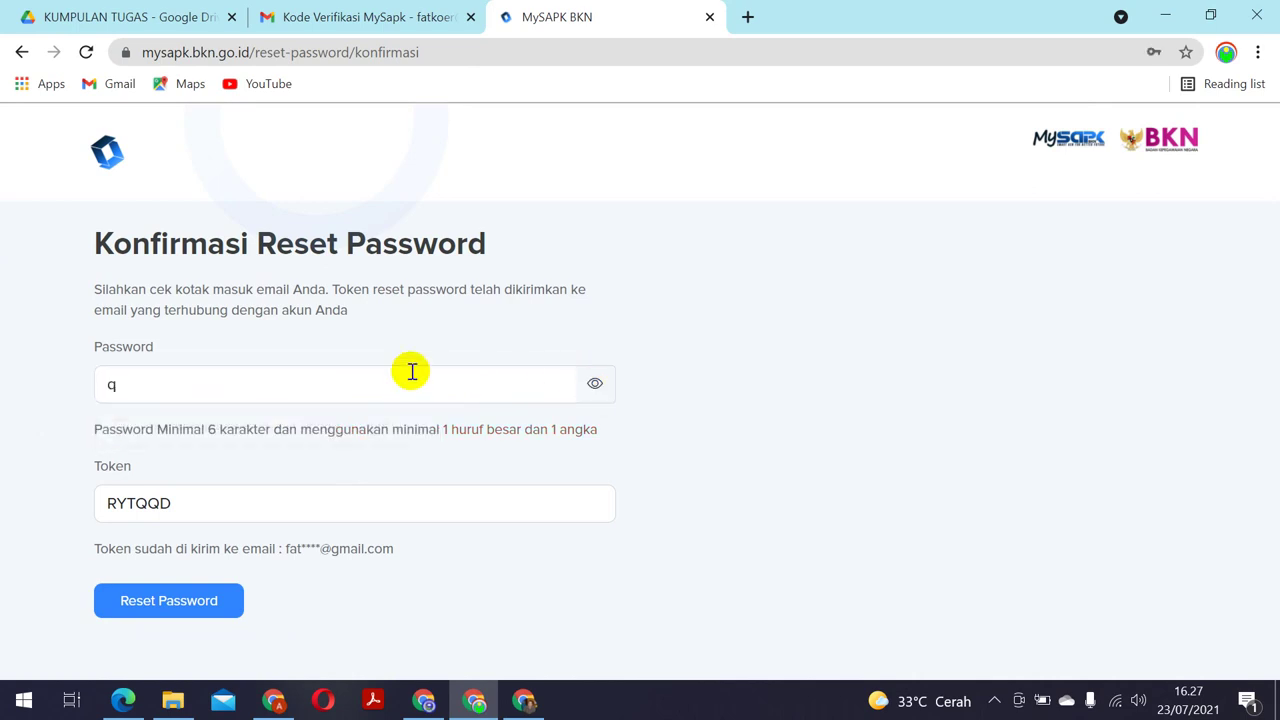
{"action": "left_click", "coordinate": [352, 380]}
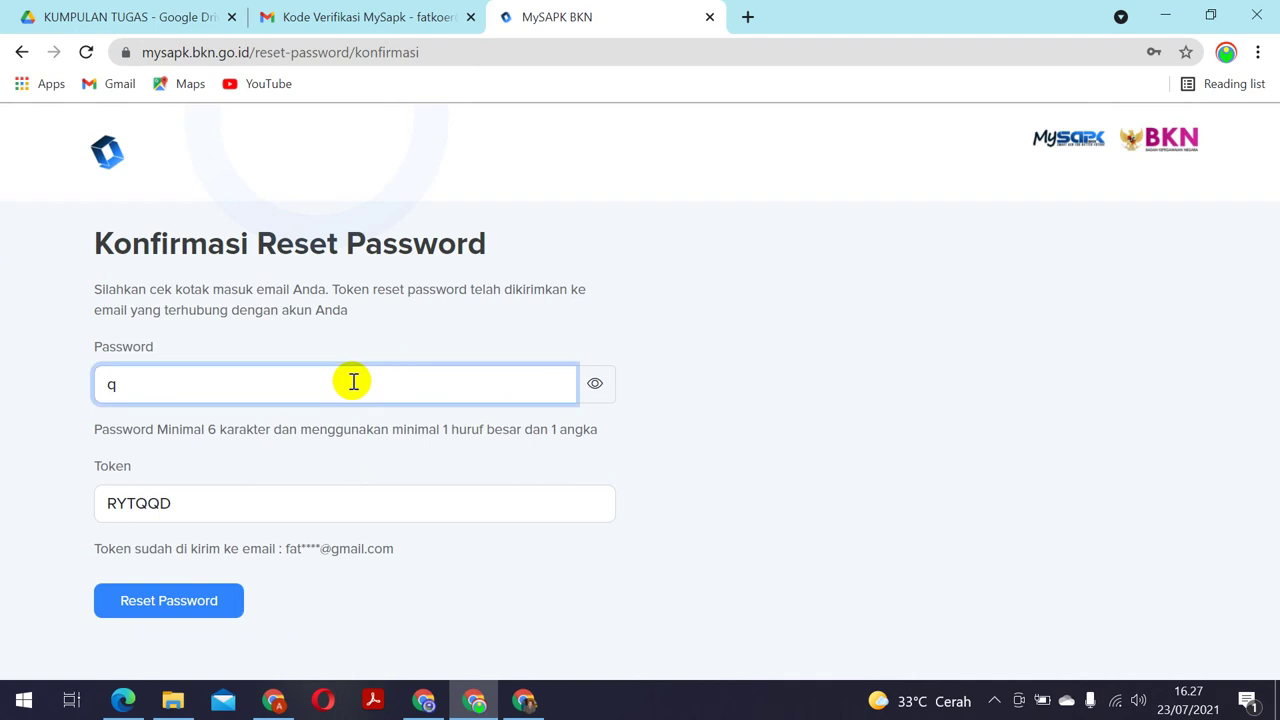
{"action": "key", "text": "BackSpace"}
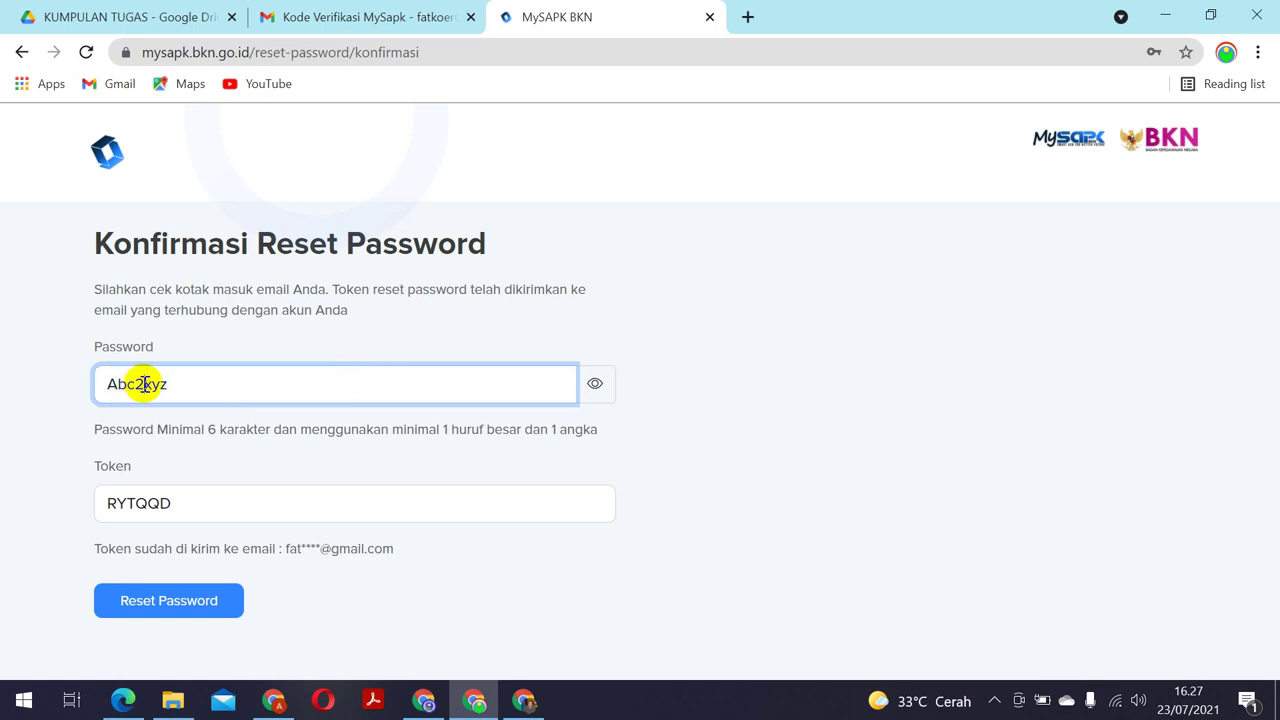
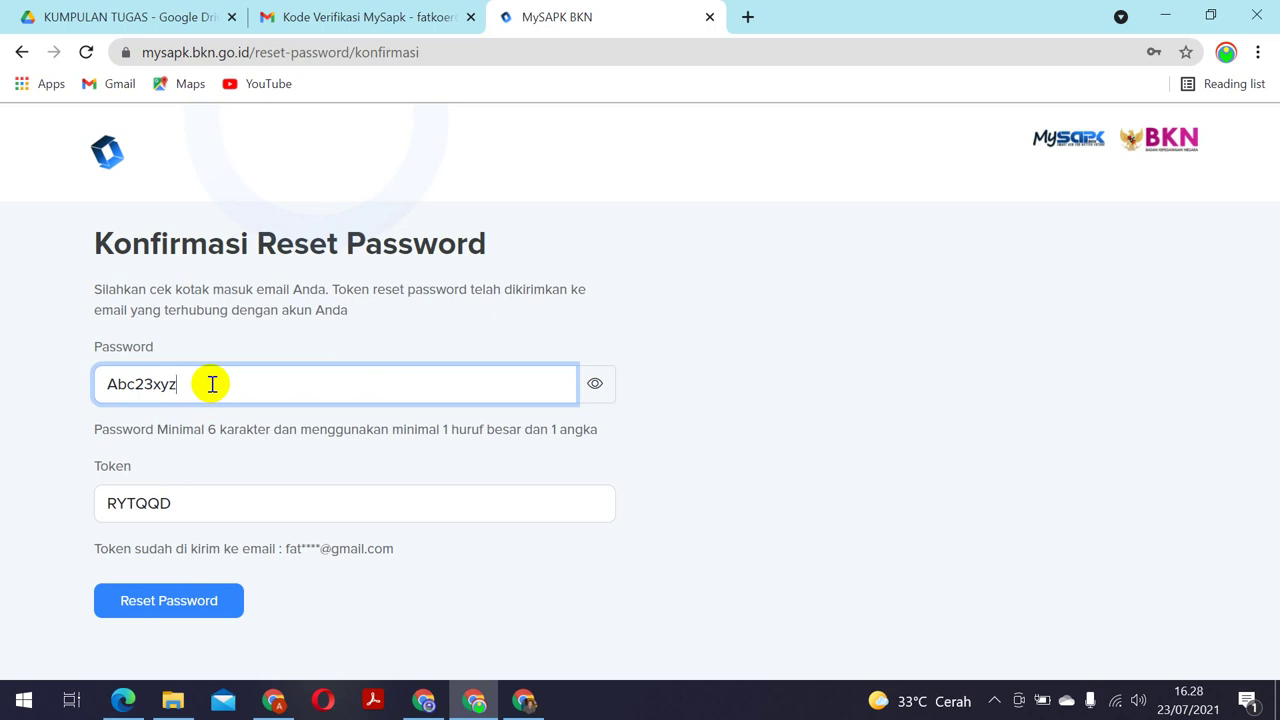
Delete the trailing asterisk from the new password and submit the reset until 'Reset Berhasil' appears.
{"action": "left_click", "coordinate": [166, 606]}
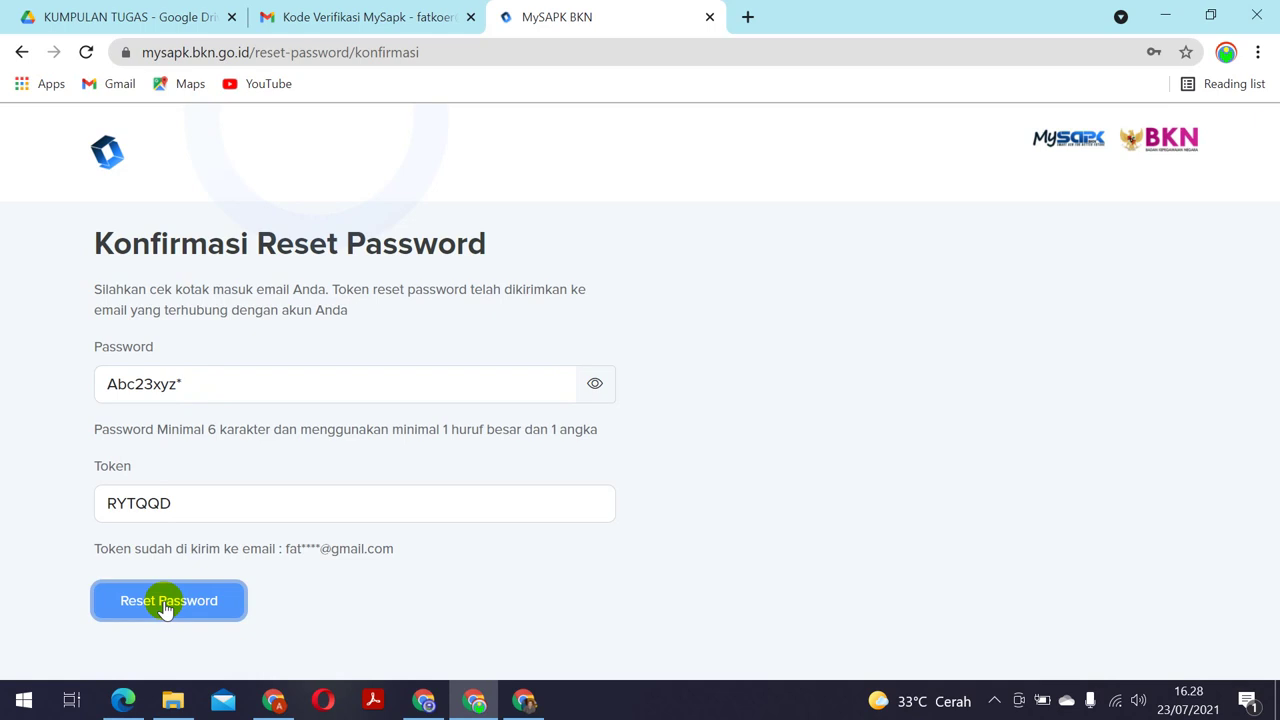
{"action": "left_click", "coordinate": [168, 606]}
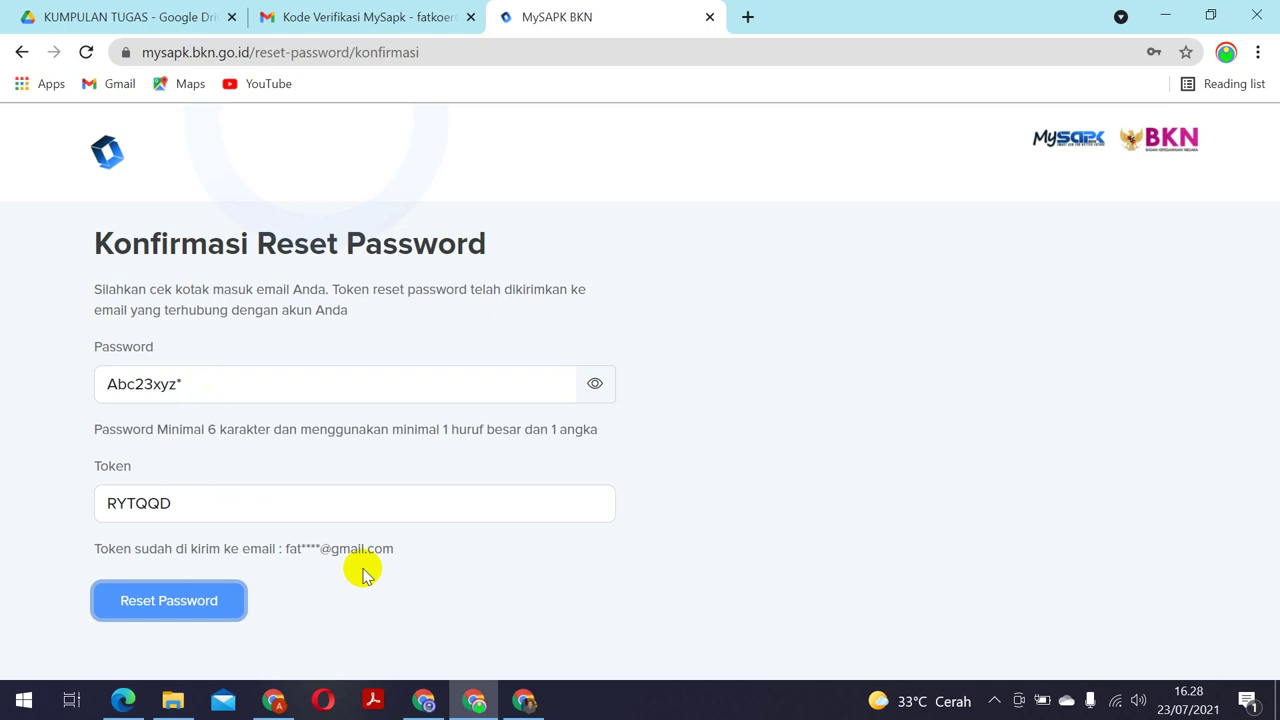
{"action": "left_click", "coordinate": [199, 384]}
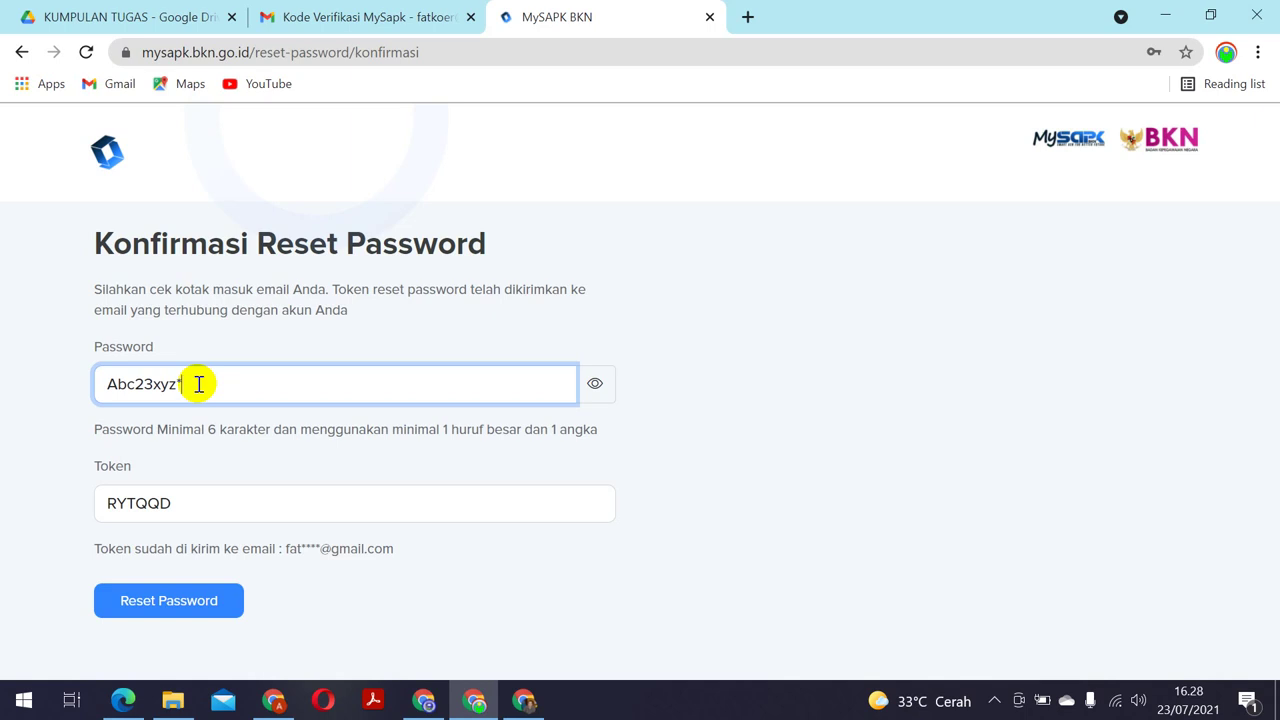
{"action": "key", "text": "BackSpace"}
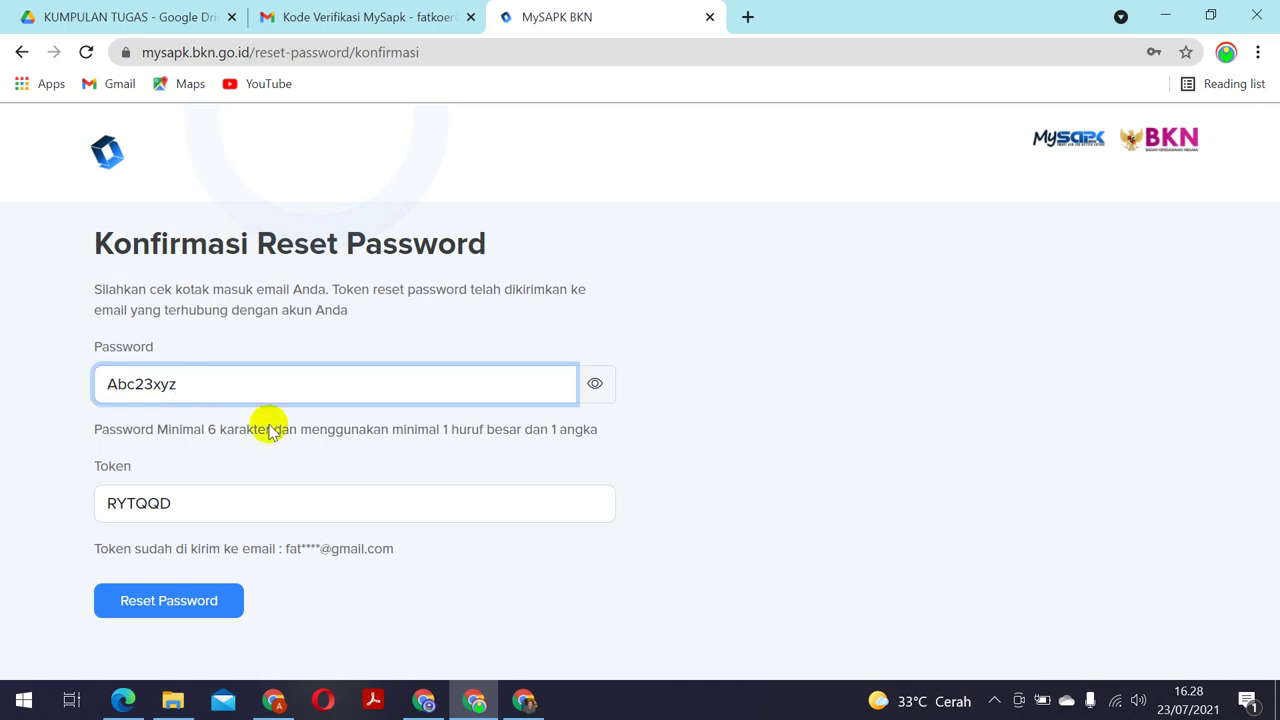
{"action": "double_click", "coordinate": [108, 384]}
{"action": "left_click", "coordinate": [139, 387]}
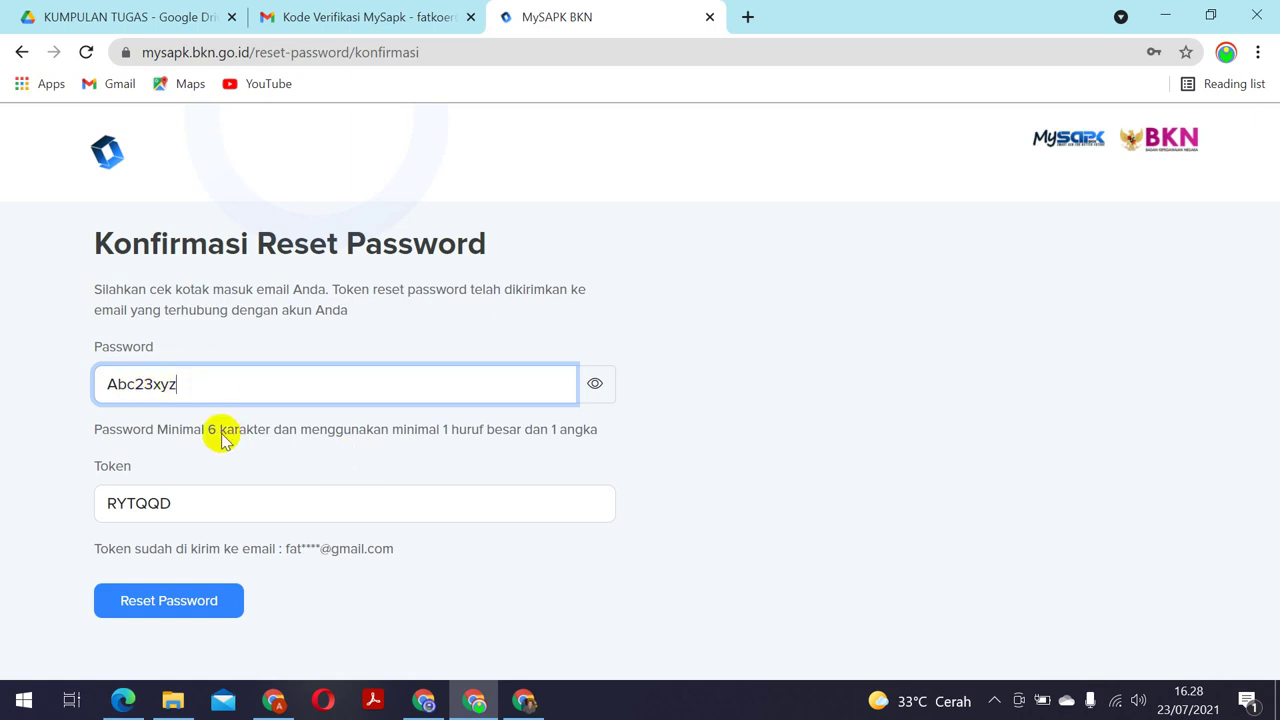
{"action": "left_click", "coordinate": [167, 604]}
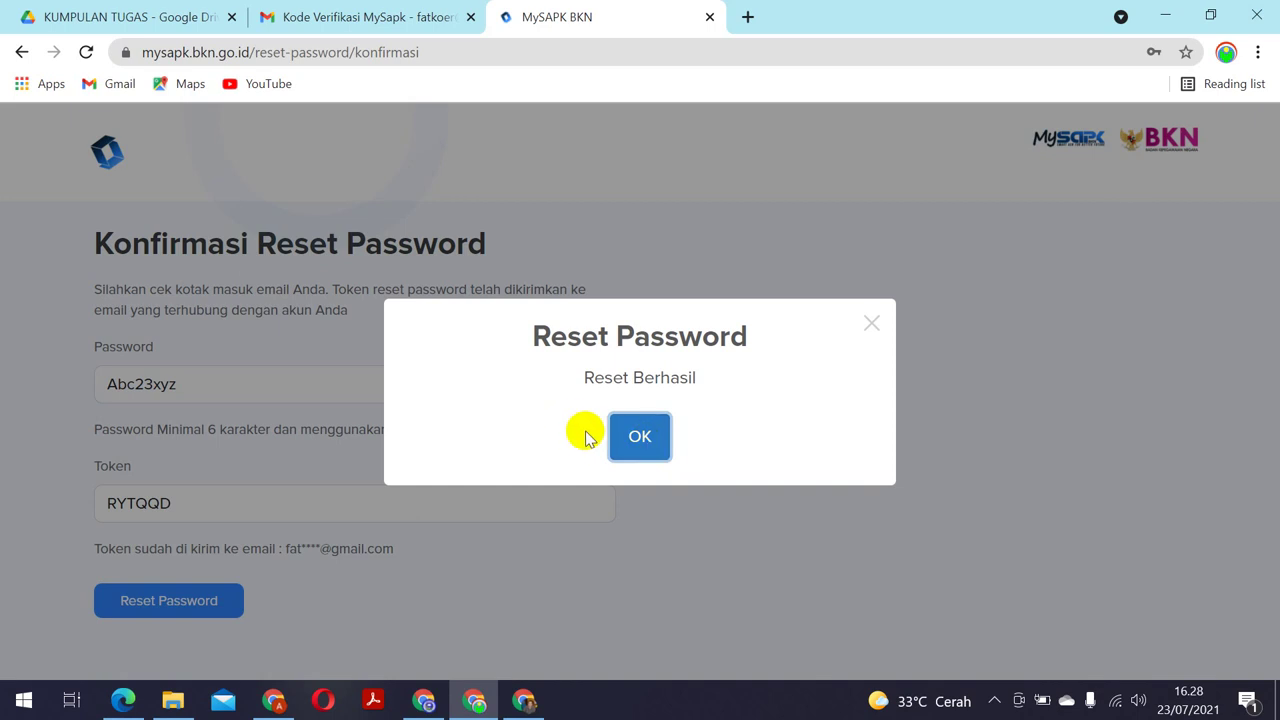
Acknowledge the reset confirmation and fill the login form with the saved NIP and new password.
{"action": "left_click", "coordinate": [640, 450]}
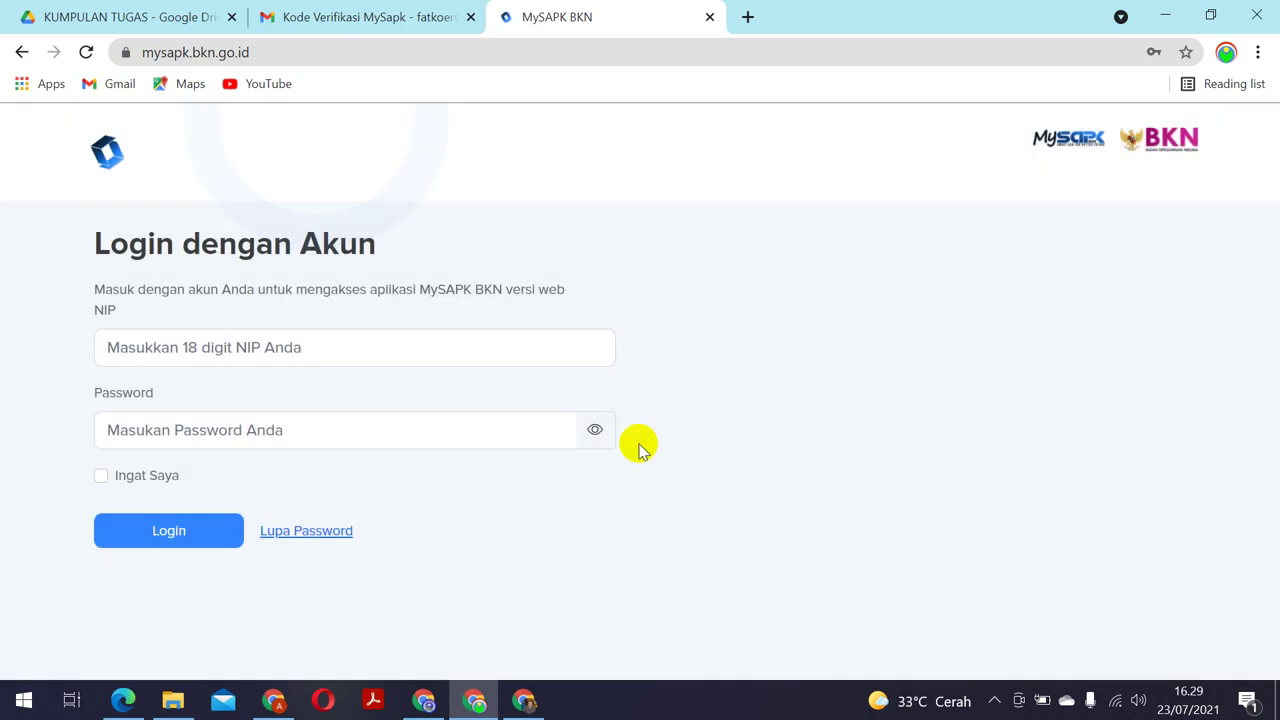
{"action": "left_click", "coordinate": [260, 349]}
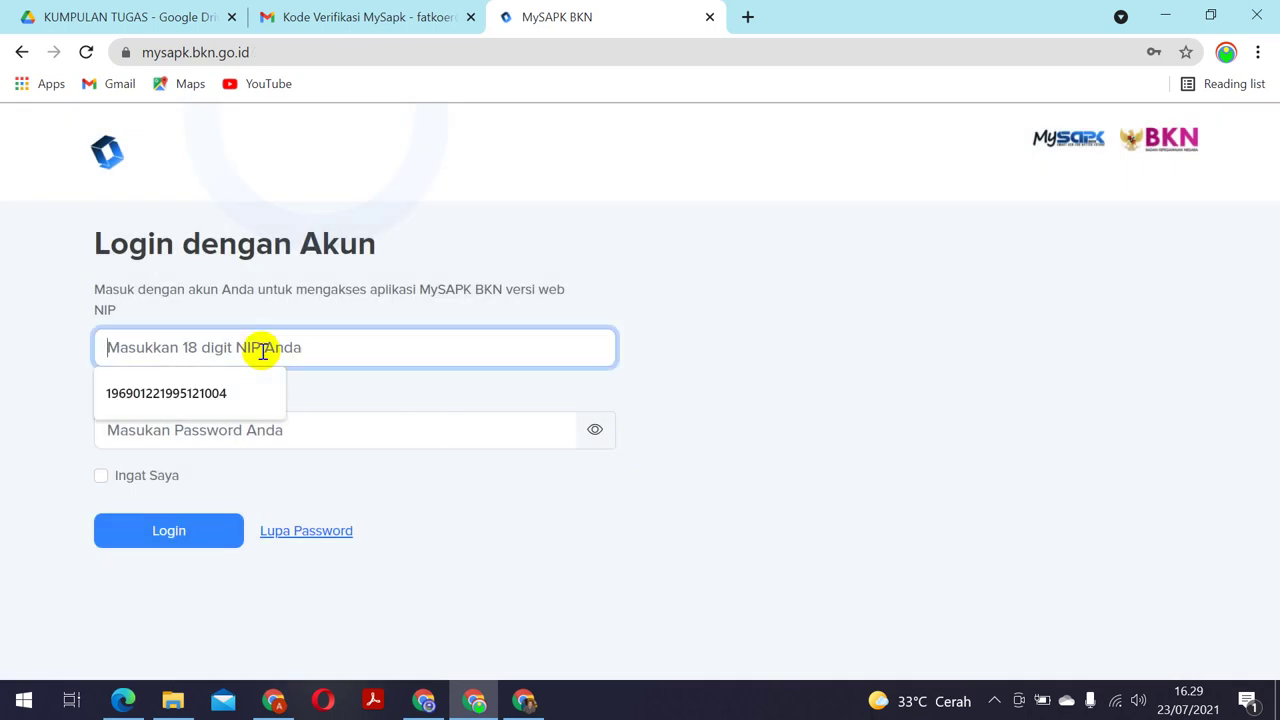
{"action": "left_click", "coordinate": [205, 393]}
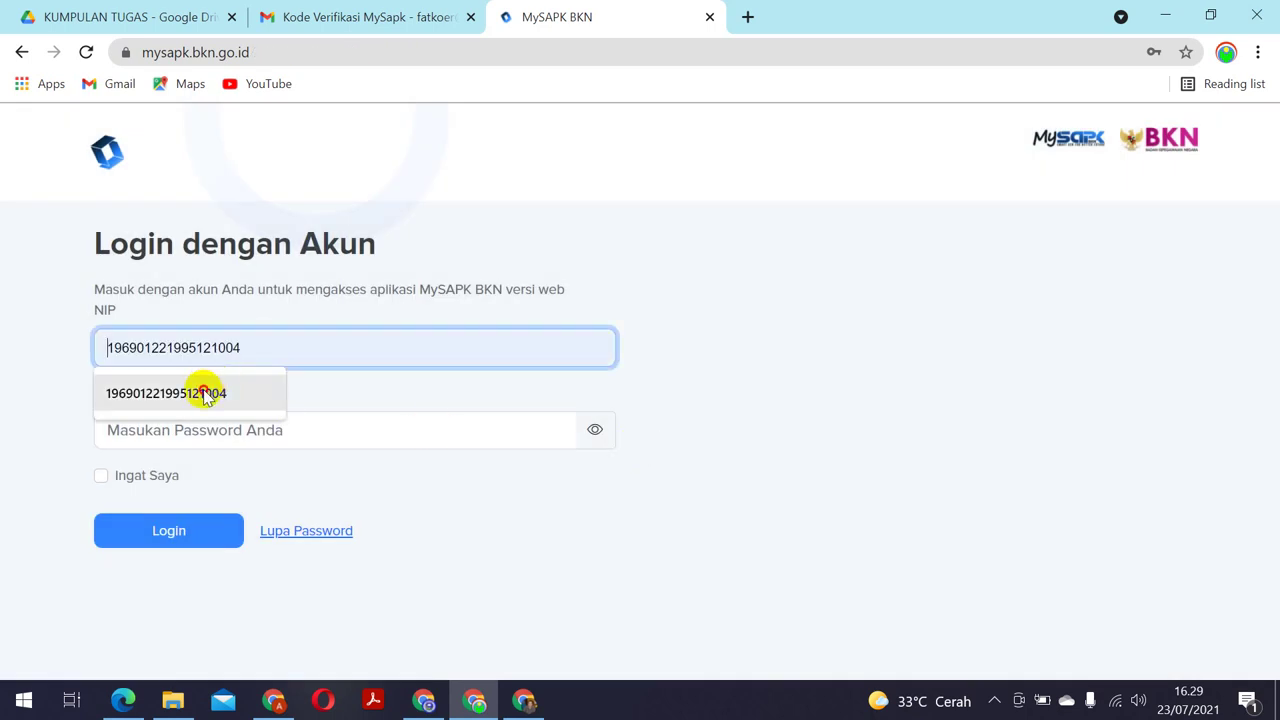
{"action": "left_click", "coordinate": [228, 441]}
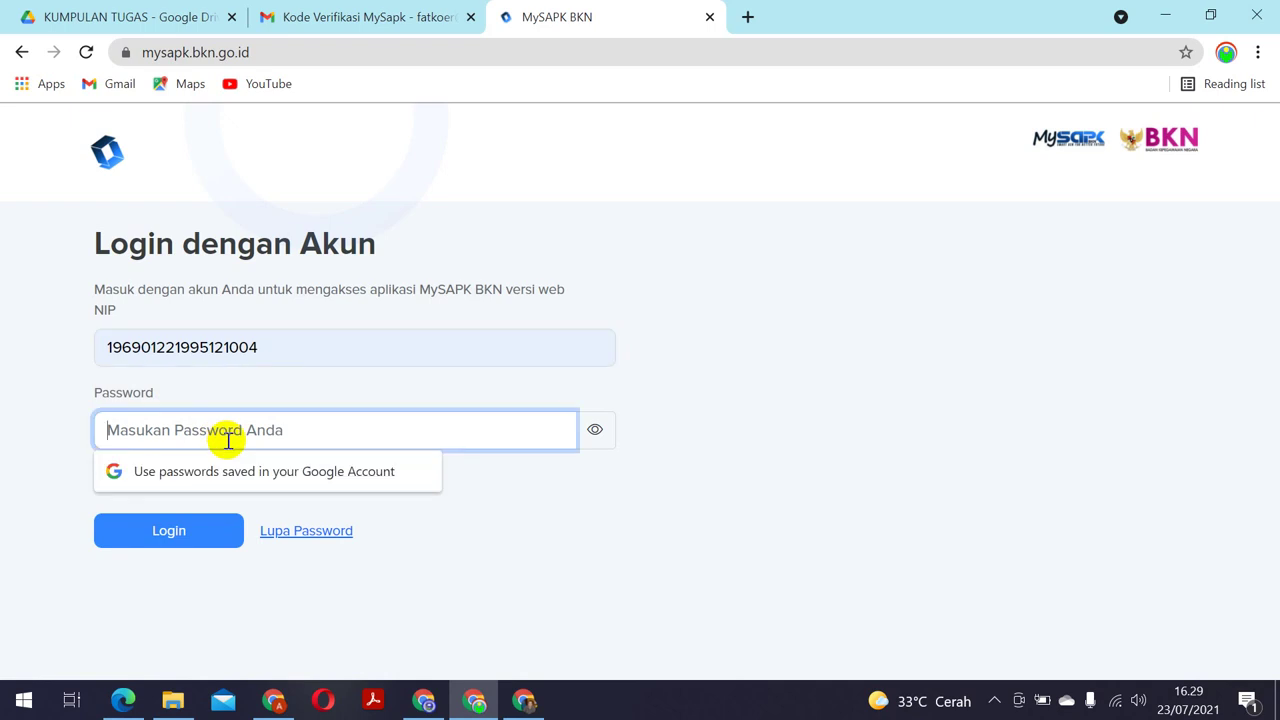
{"action": "type", "text": "*"}
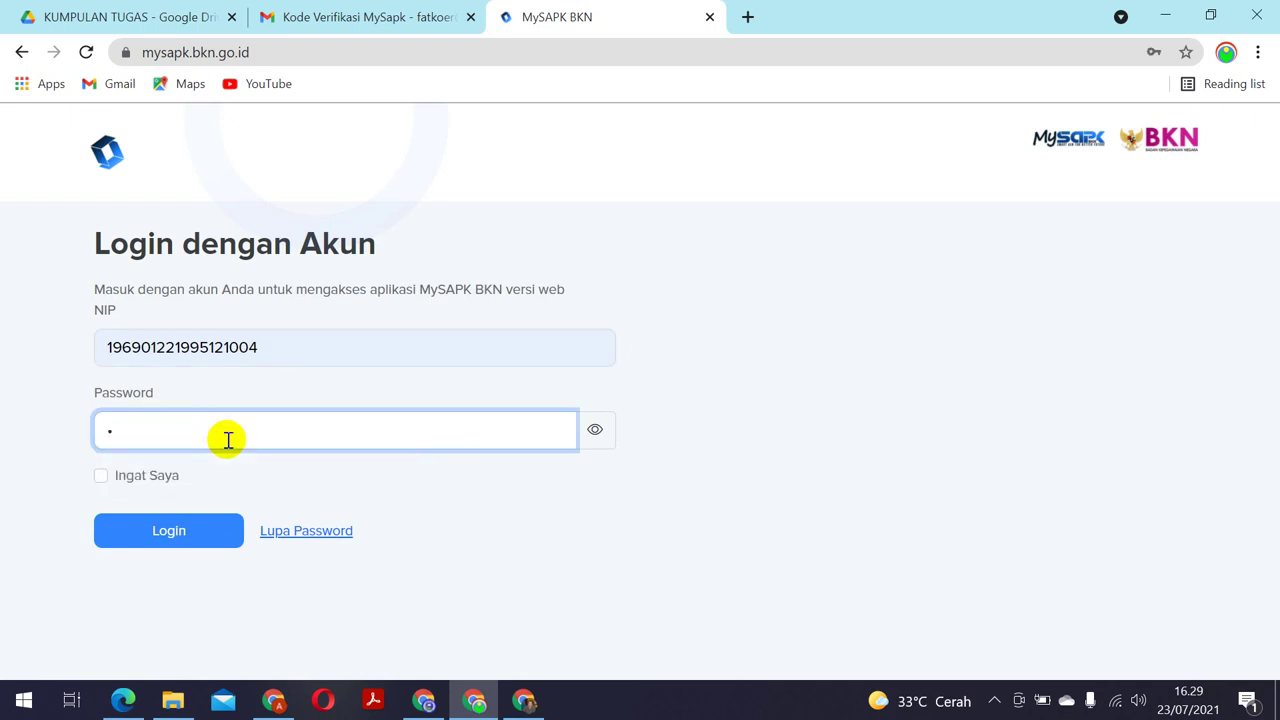
{"action": "left_click", "coordinate": [594, 430]}
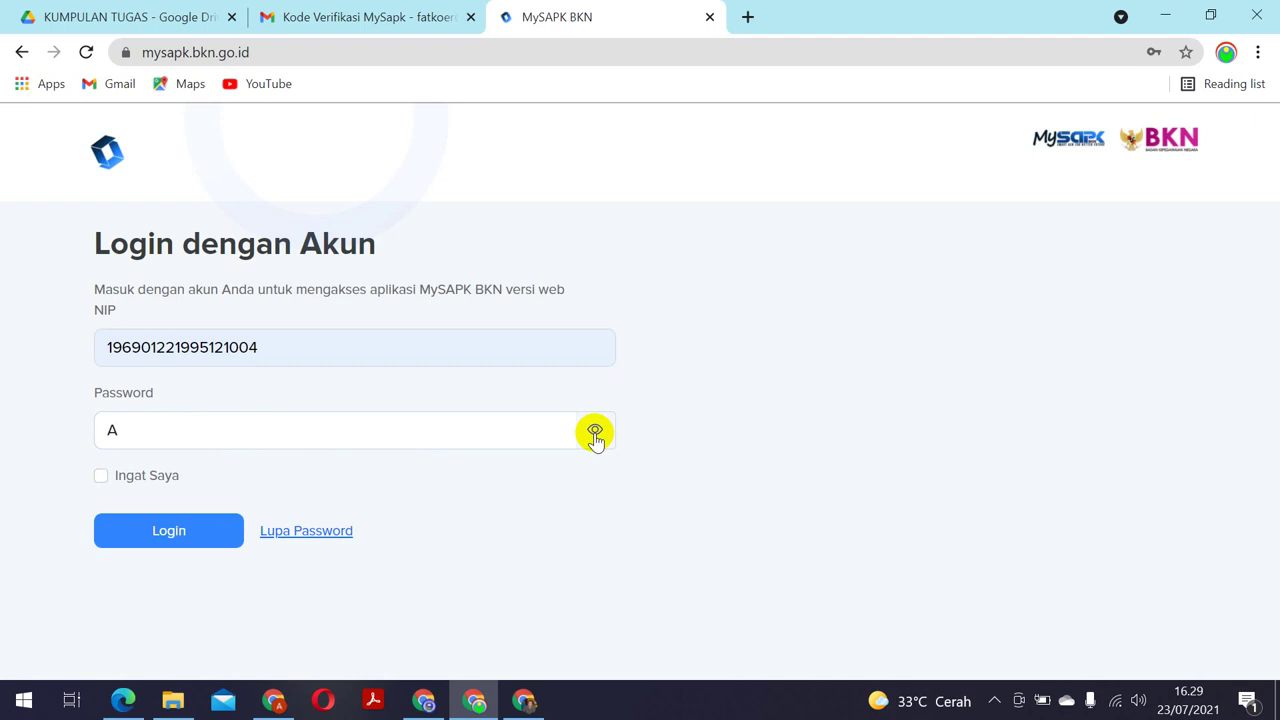
{"action": "left_click", "coordinate": [376, 427]}
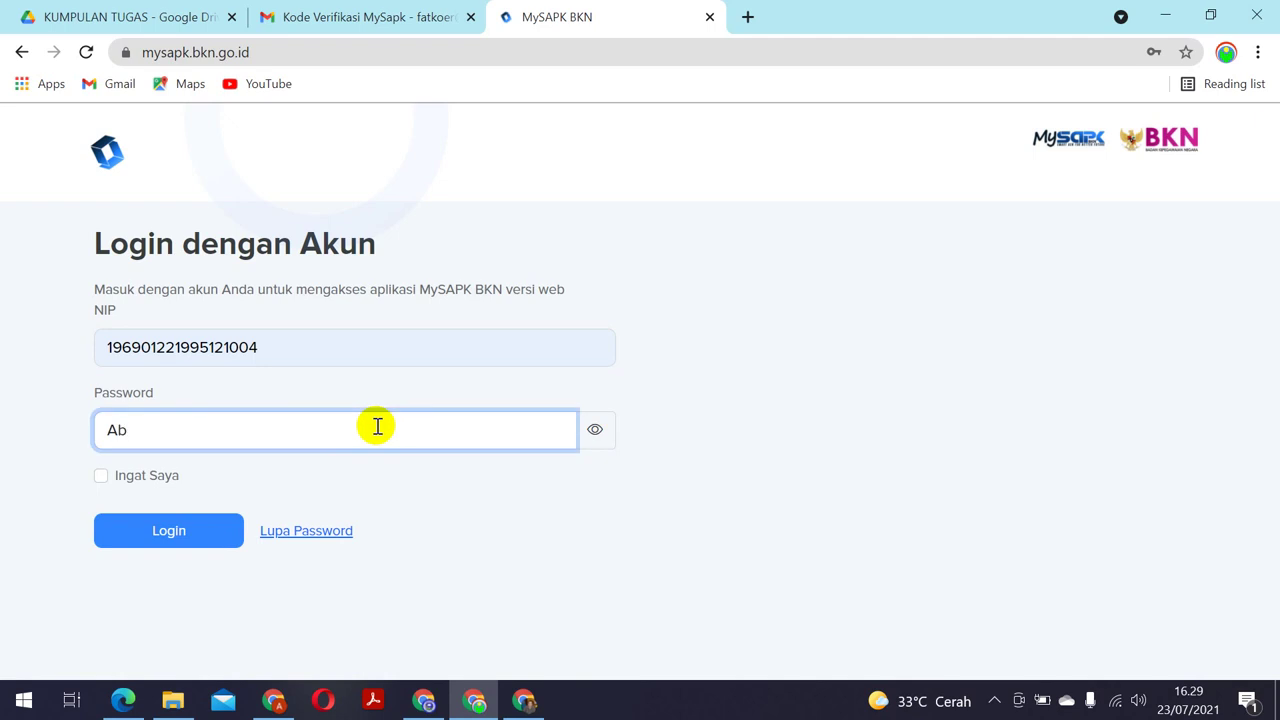
Log in and view the profile's Golongan details showing III/a and final IV/c.
{"action": "left_click", "coordinate": [170, 534]}
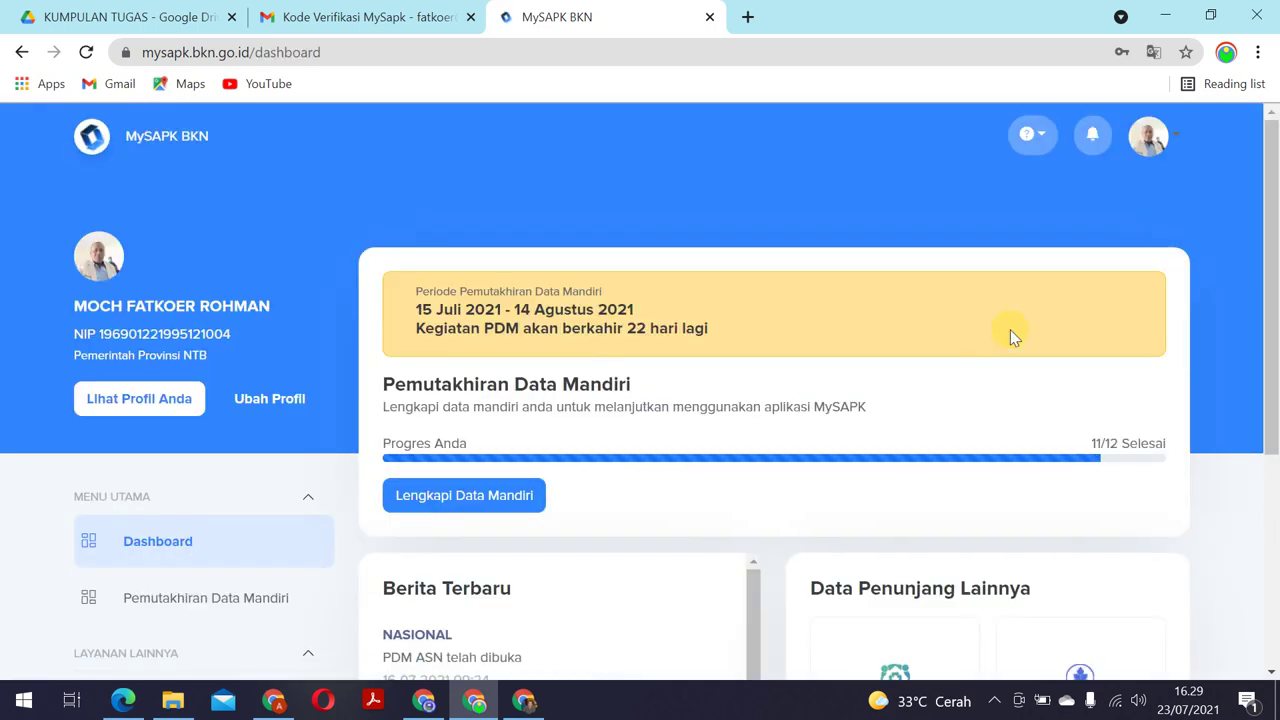
{"action": "left_click_drag", "start_coordinate": [1268, 224], "coordinate": [1270, 197]}
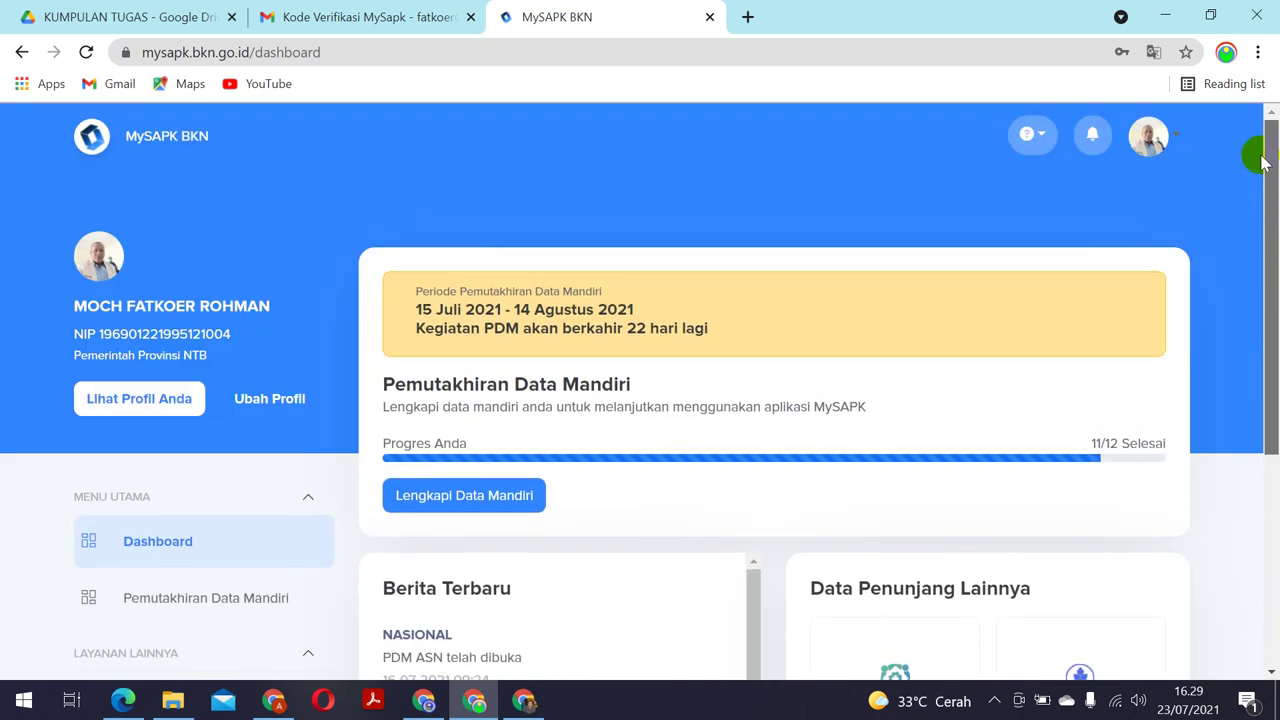
{"action": "left_click", "coordinate": [170, 405]}
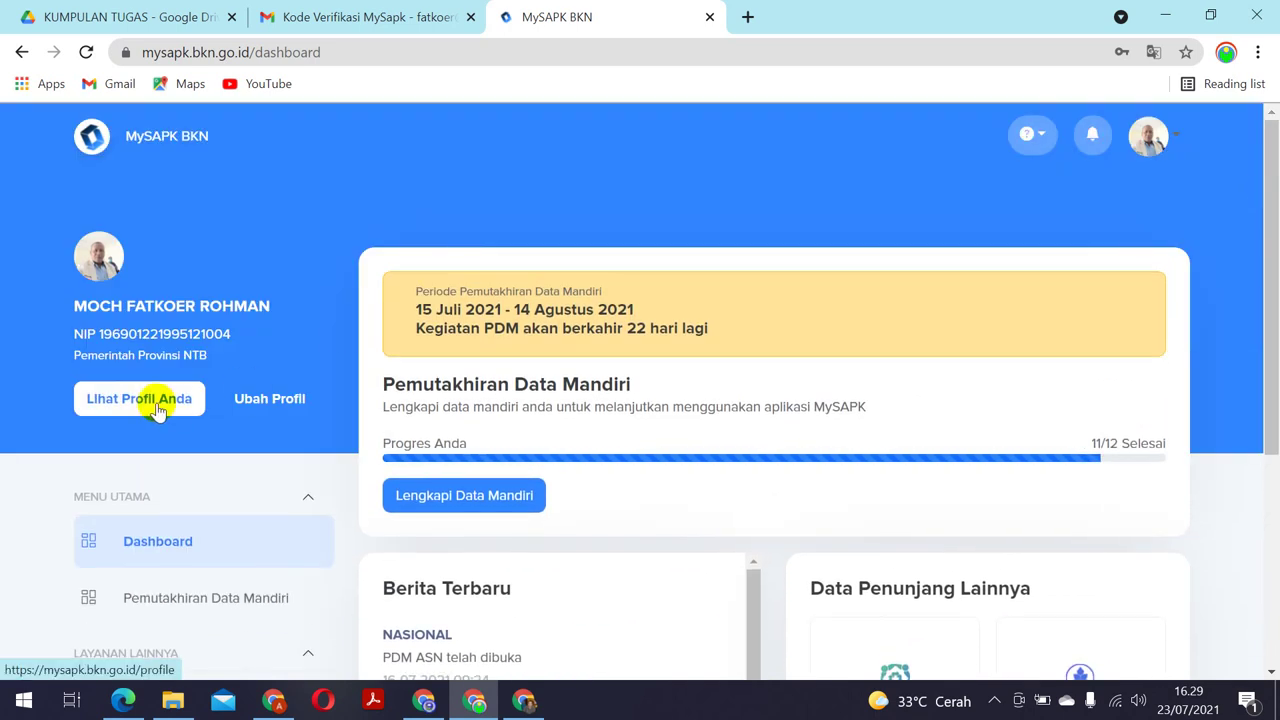
{"action": "left_click", "coordinate": [1257, 237]}
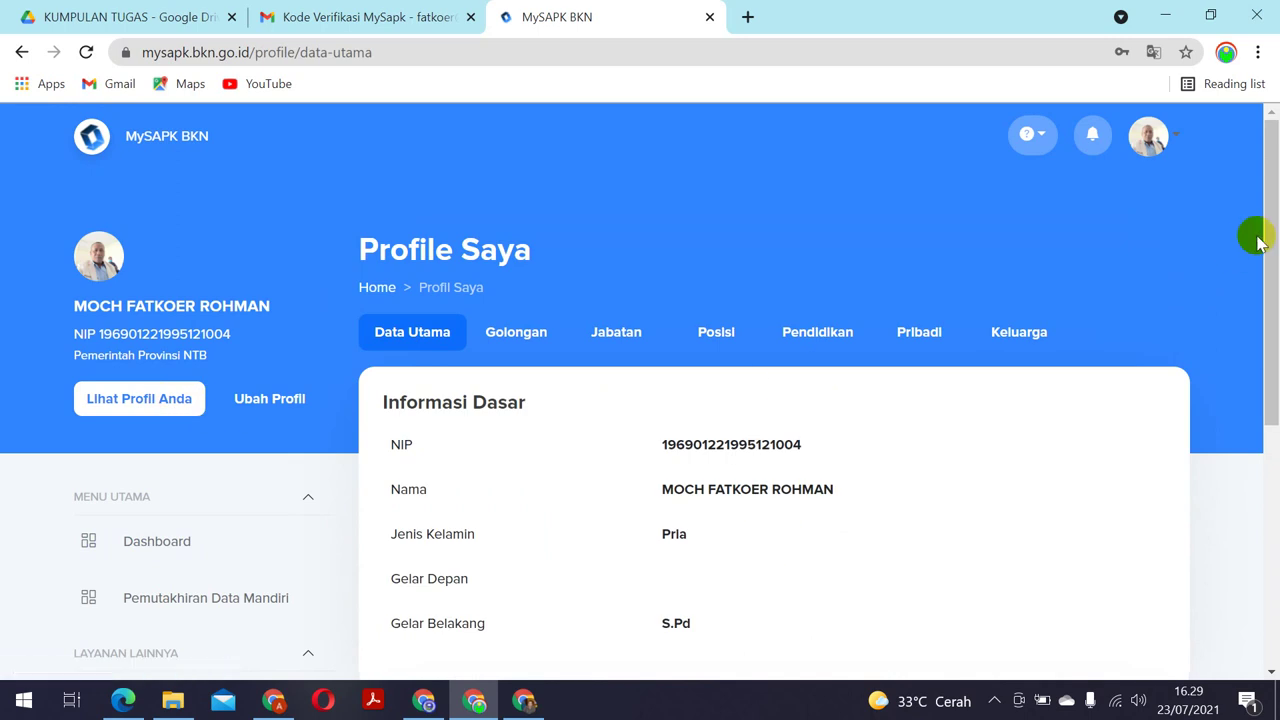
{"action": "left_click", "coordinate": [545, 352]}
{"action": "left_click", "coordinate": [520, 328]}
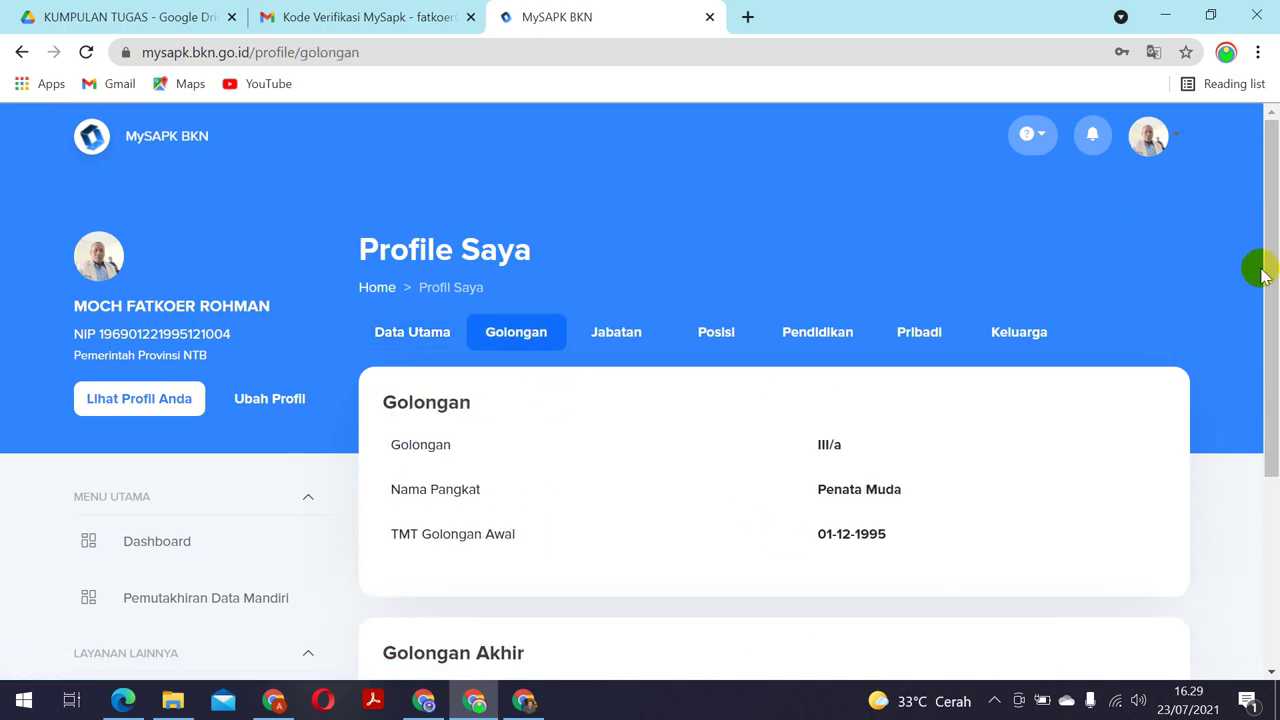
{"action": "left_click_drag", "start_coordinate": [1257, 269], "coordinate": [1258, 335]}
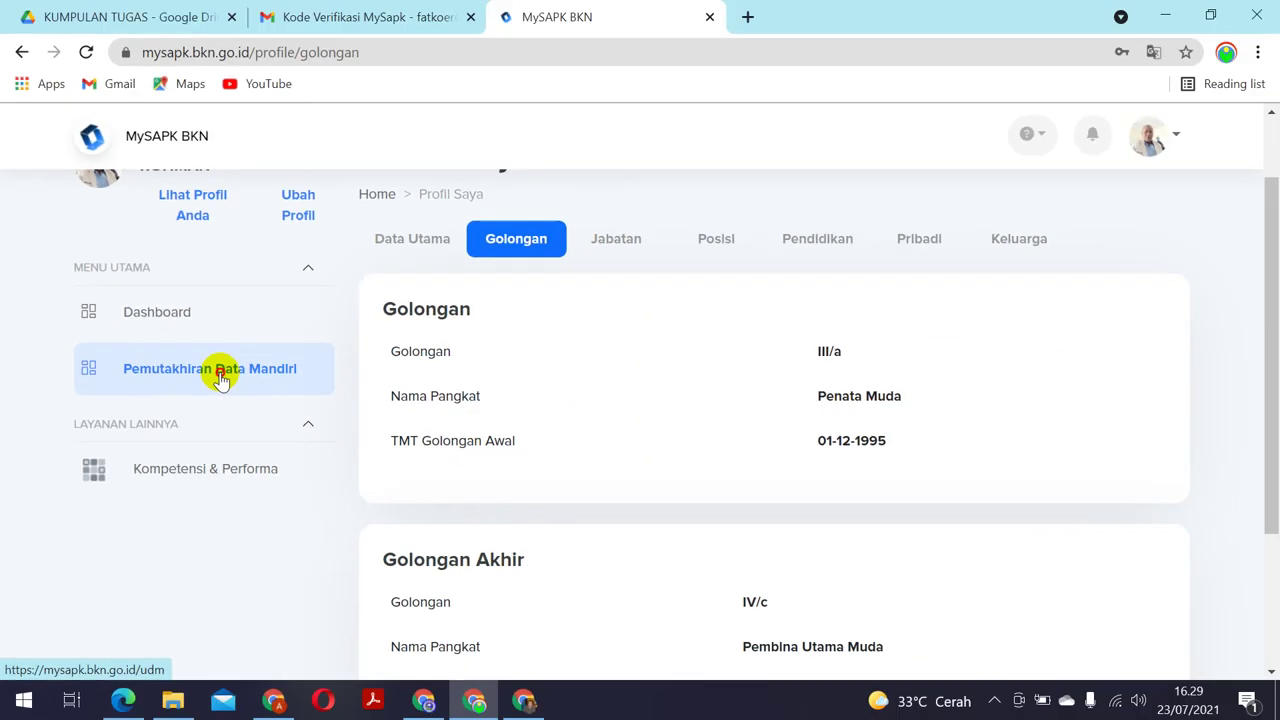
Open Pemutakhiran Data Mandiri, then the unfinished Riwayat Keluarga category's Anak section listing 2 children.
{"action": "left_click", "coordinate": [221, 378]}
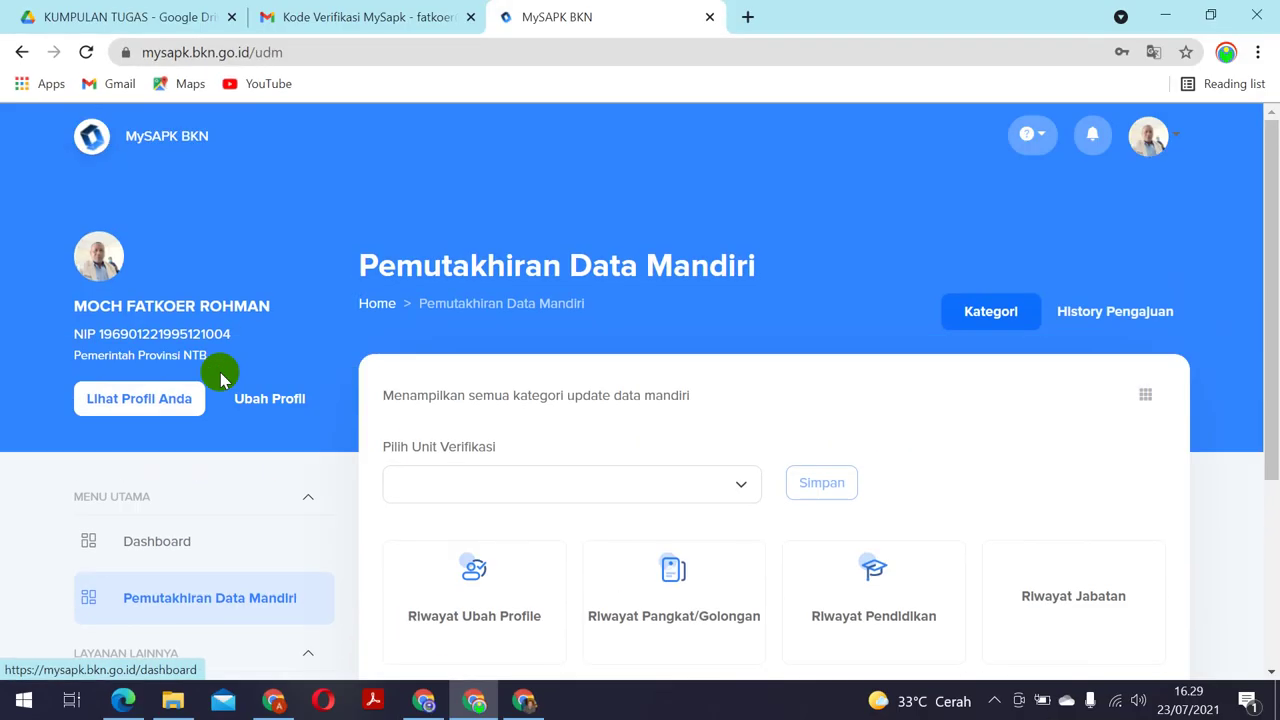
{"action": "left_click_drag", "start_coordinate": [1268, 195], "coordinate": [1270, 400]}
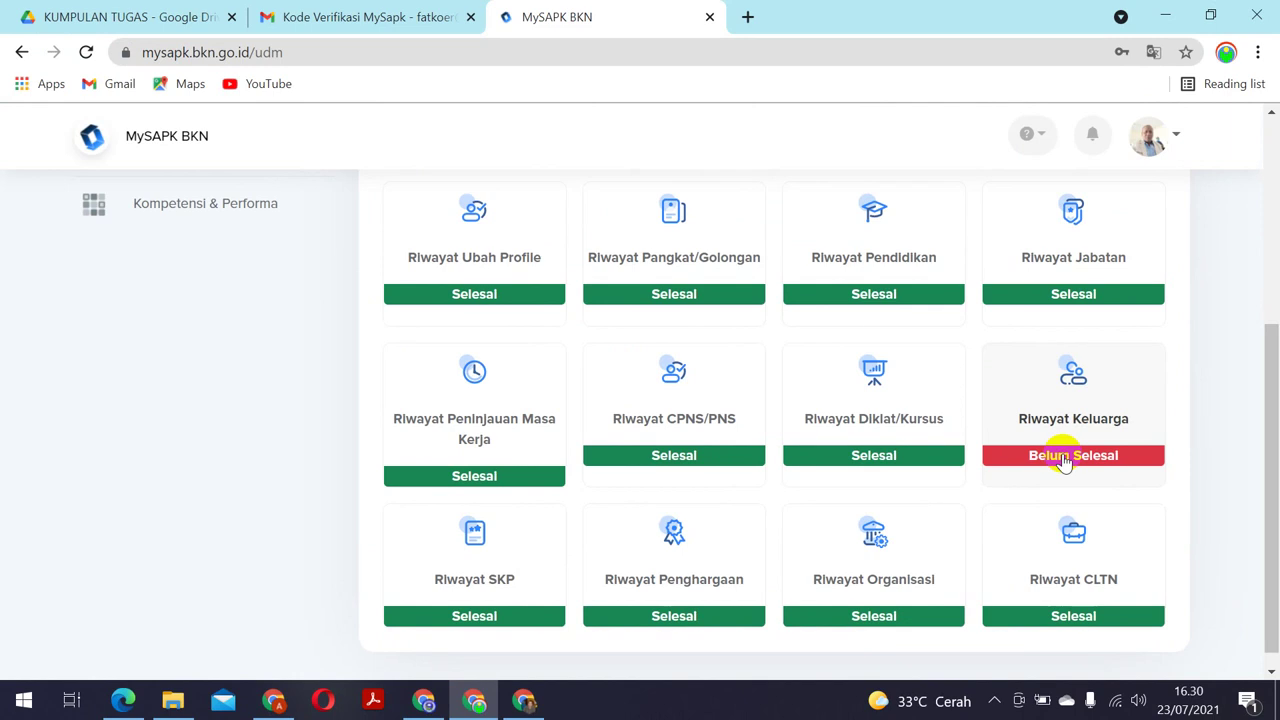
{"action": "left_click", "coordinate": [1063, 458]}
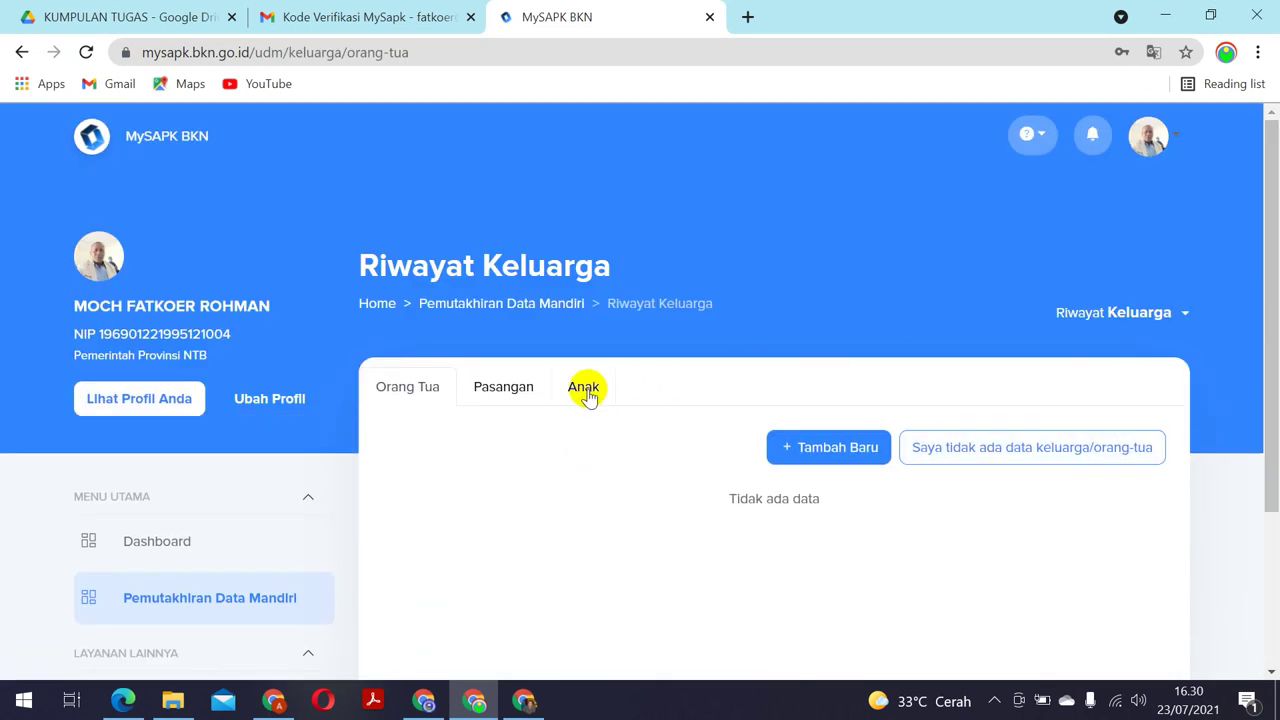
{"action": "left_click", "coordinate": [586, 390]}
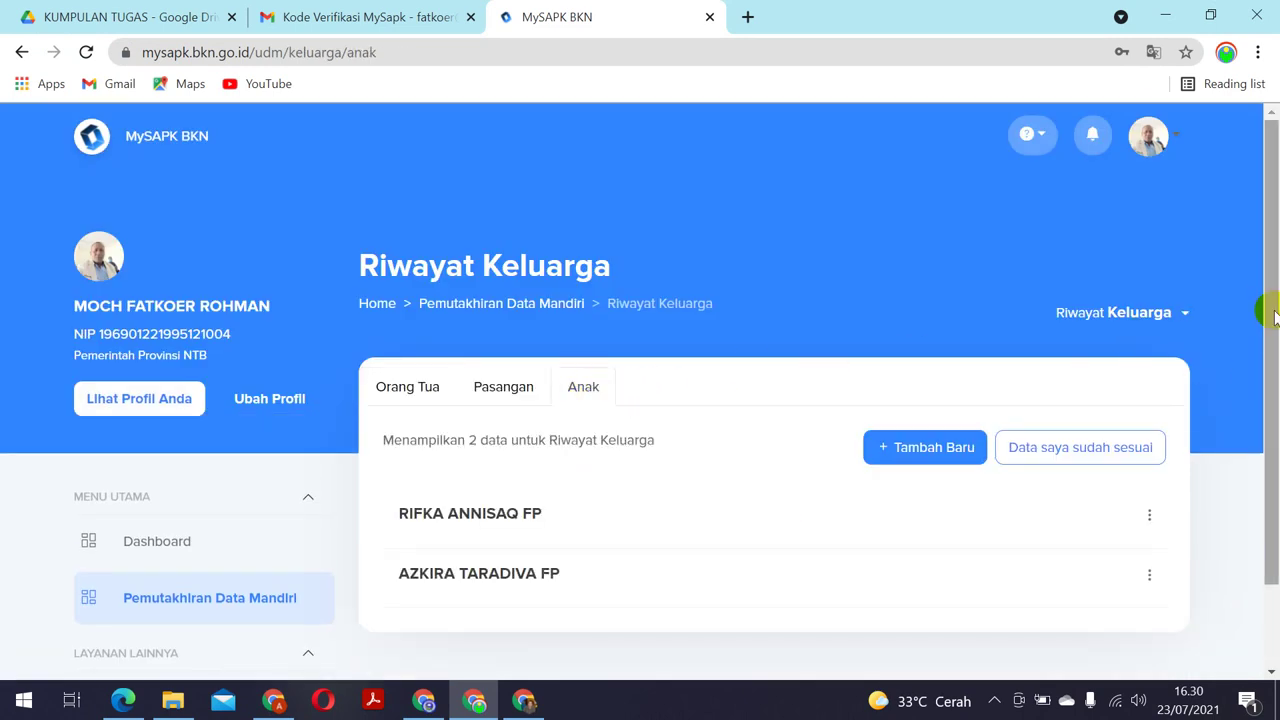